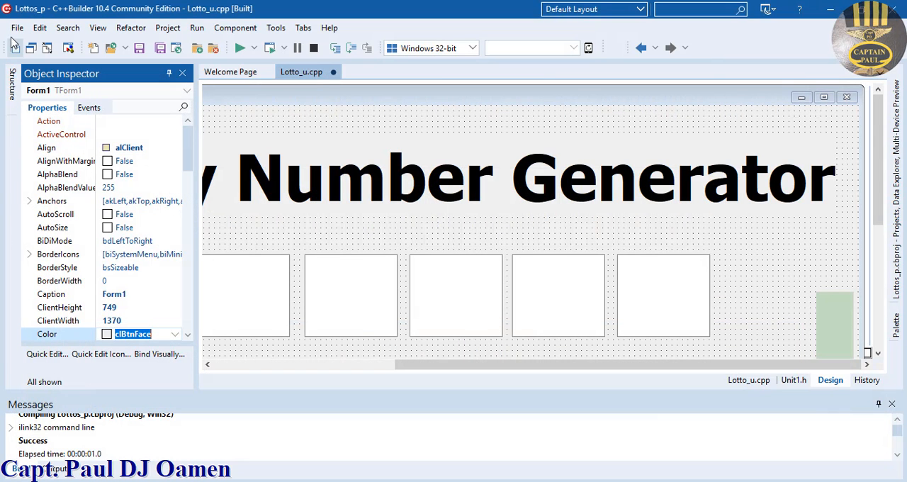
Create a new Windows VCL Application project, answering the save prompt for Lottos_p
click(17, 28)
mouse_move(37, 45)
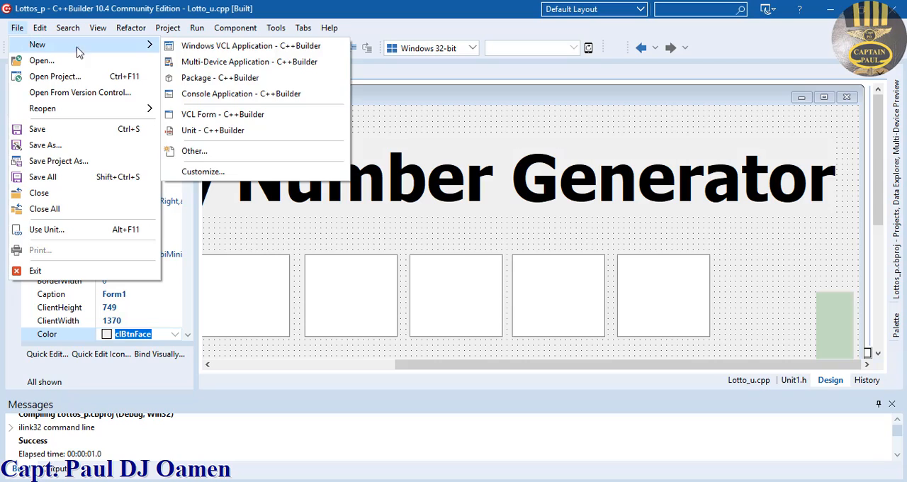
click(234, 45)
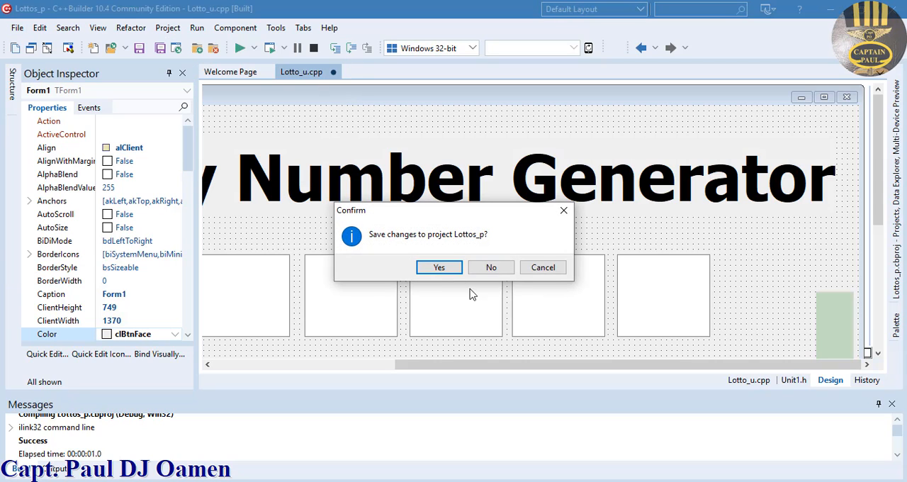
click(437, 267)
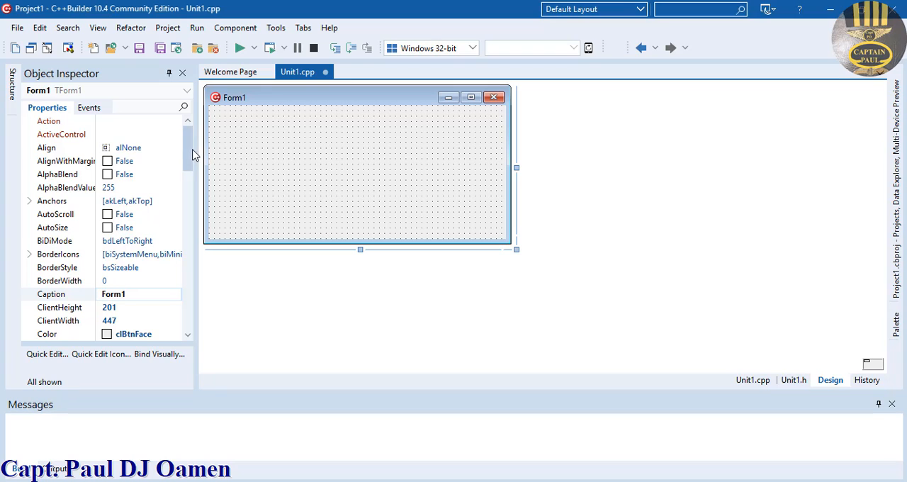
drag(191, 152, 192, 224)
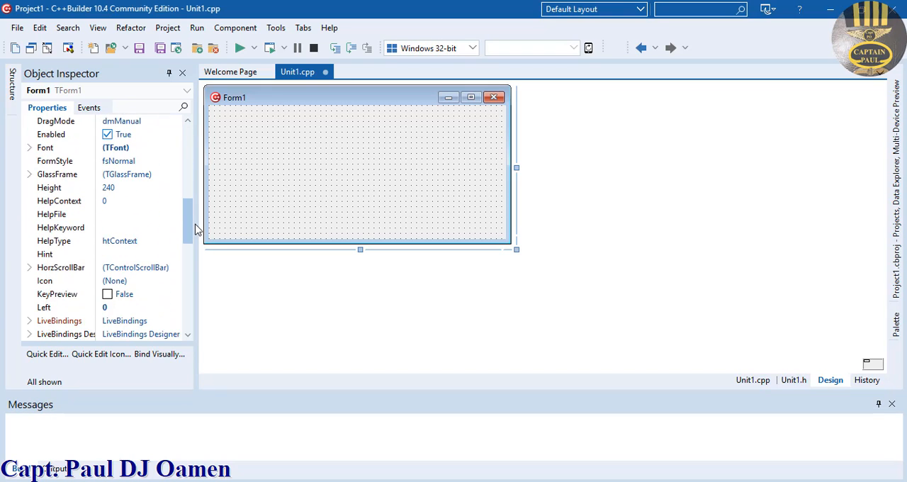
Set Form1's Height to 788 and Width to 1386 in the Object Inspector
click(131, 177)
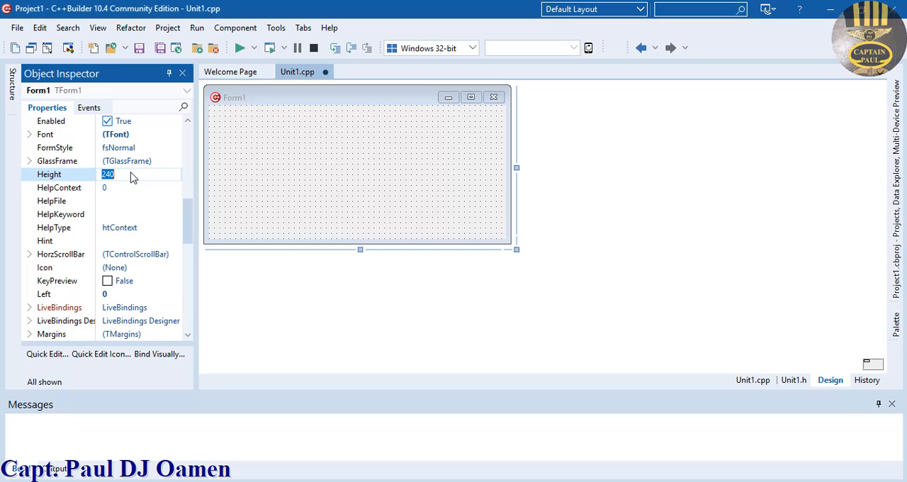
text(788)
key(Return)
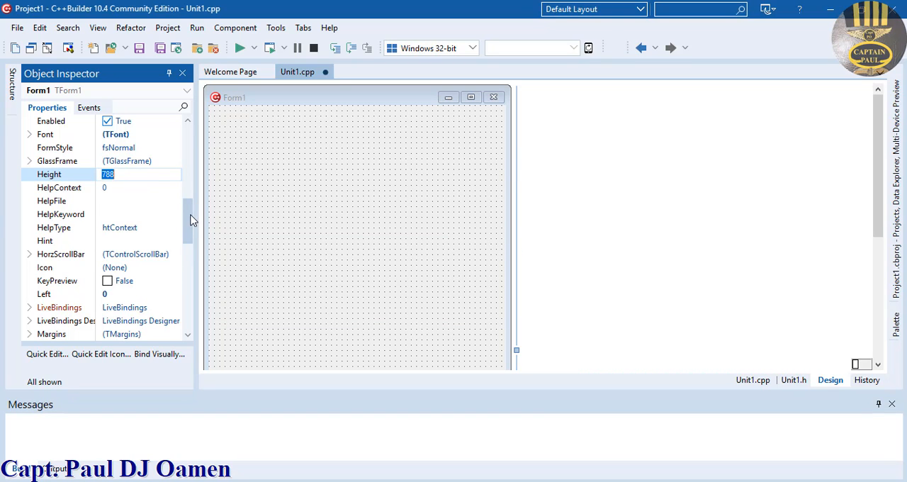
drag(190, 220, 192, 323)
click(127, 305)
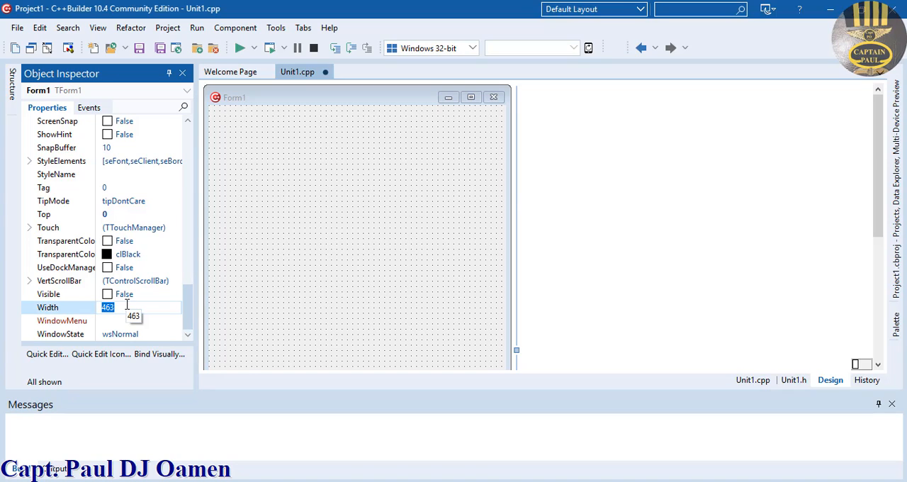
text(1386)
key(Return)
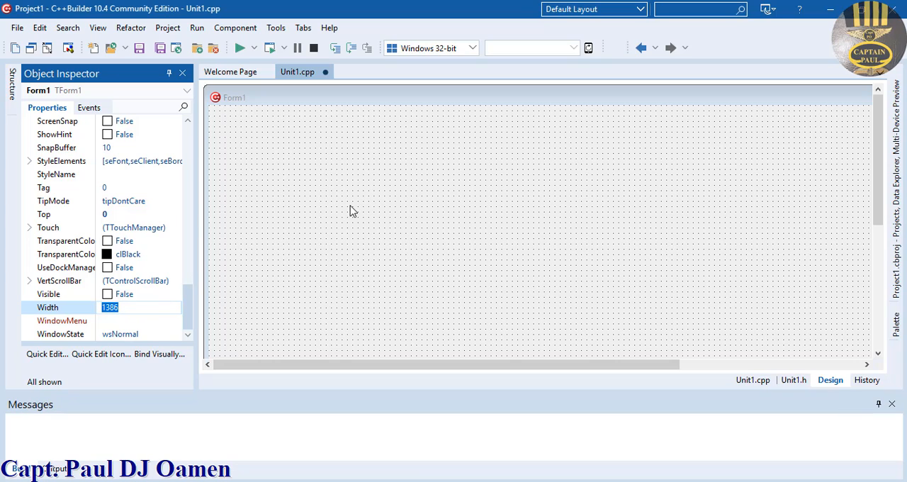
Drop a TLabel near the top of the form and a TEdit in the middle
click(896, 326)
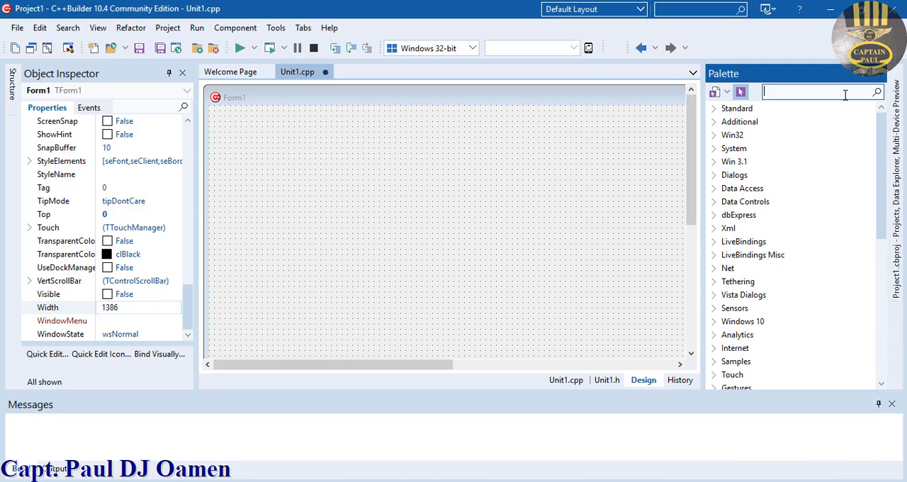
text(TL)
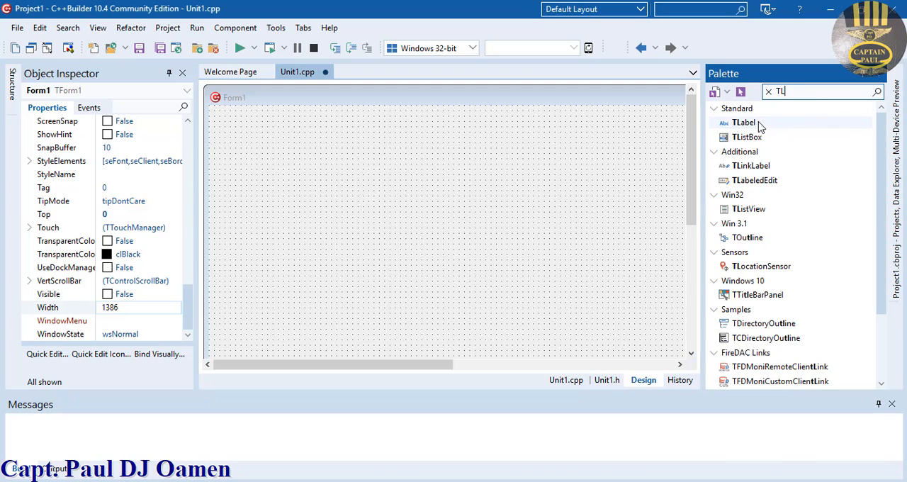
click(751, 123)
click(478, 146)
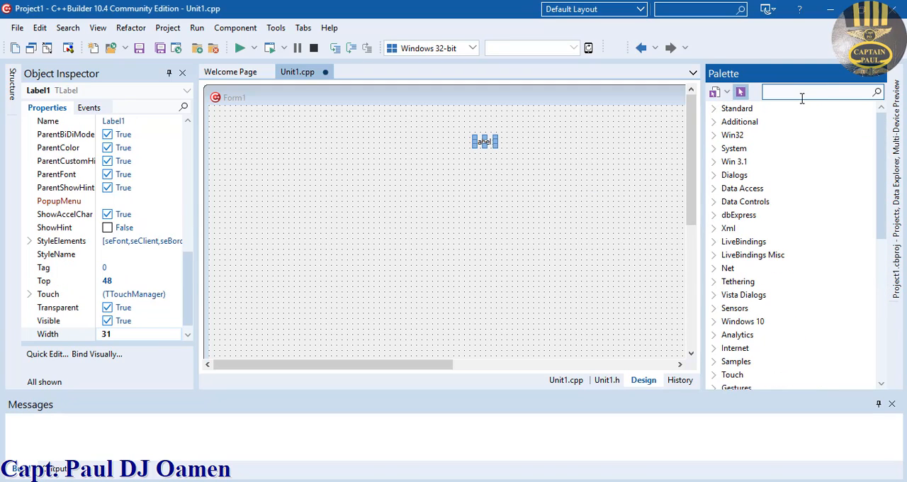
text(T)
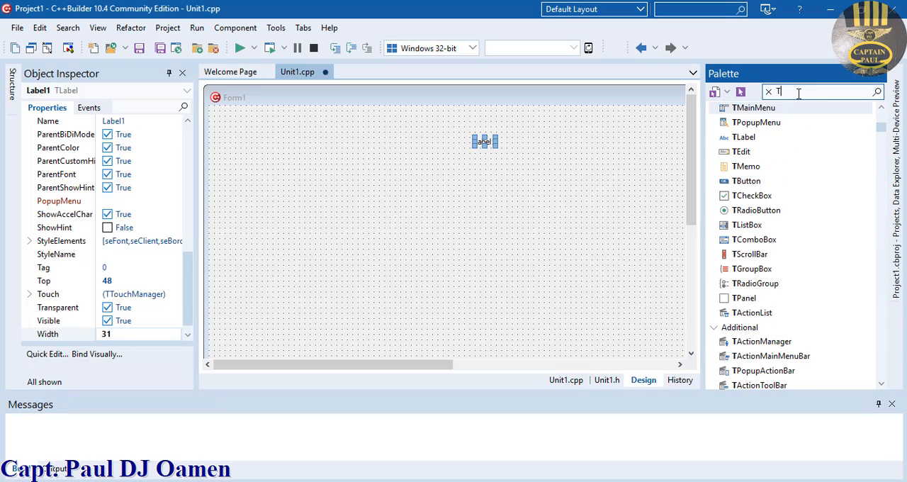
text(E)
click(741, 107)
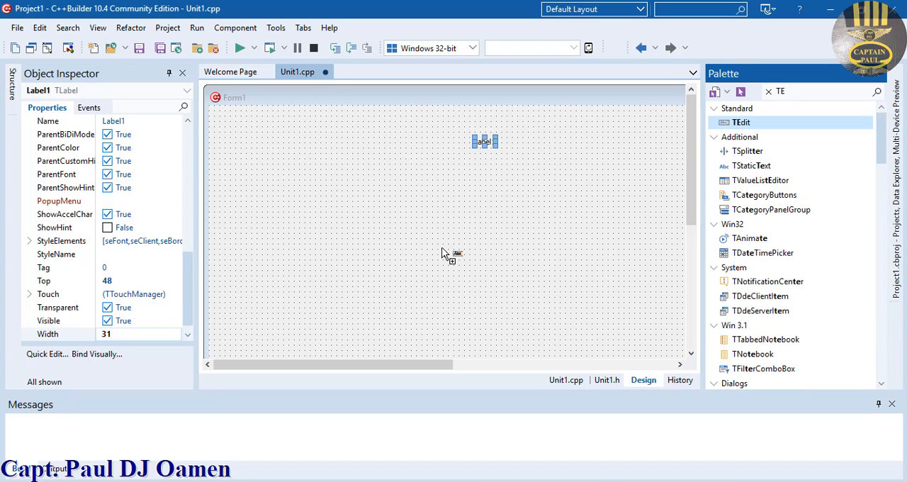
click(451, 202)
Add a TButton below the edit box and a TGroupBox on the right, then hide the Palette
click(771, 92)
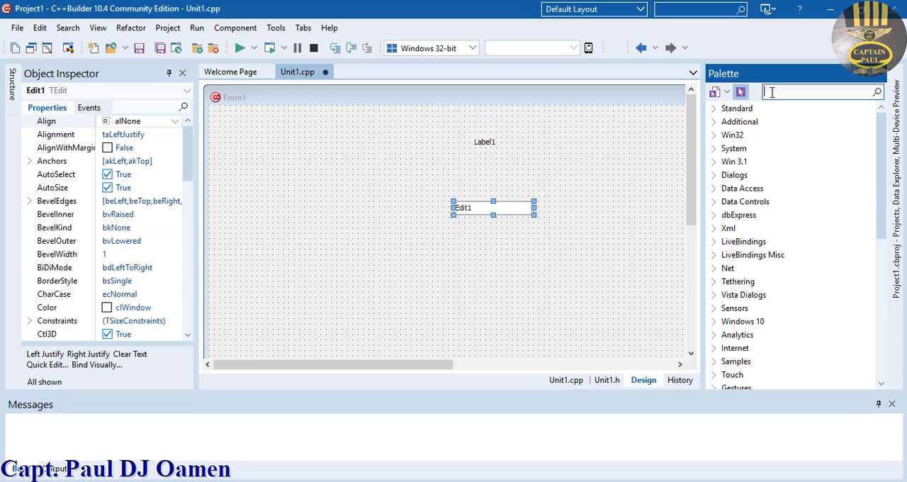
text(T)
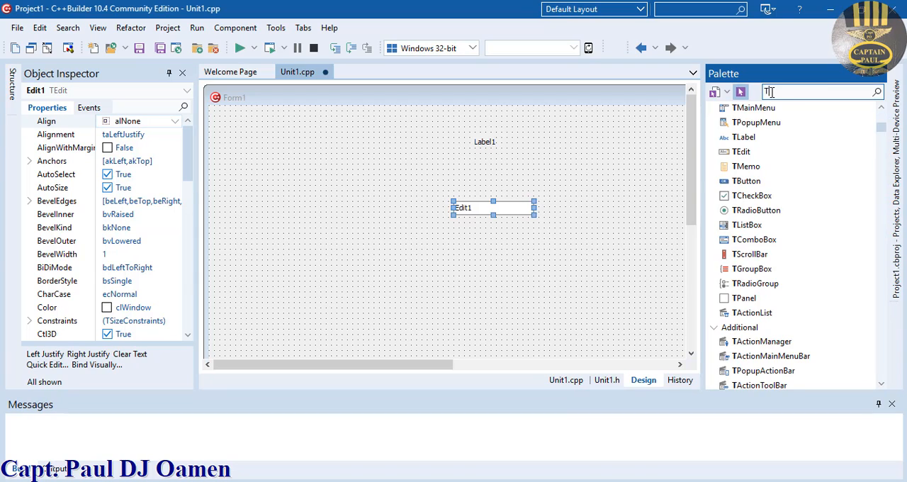
text(B)
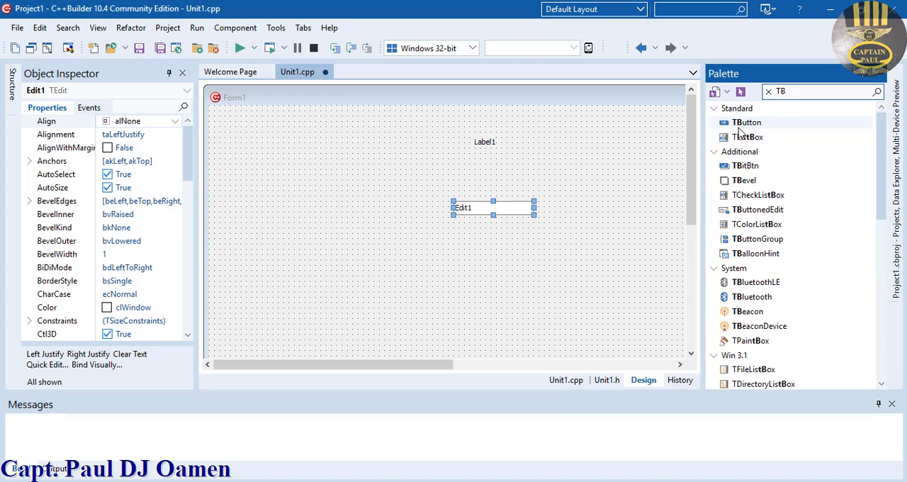
drag(745, 126, 475, 251)
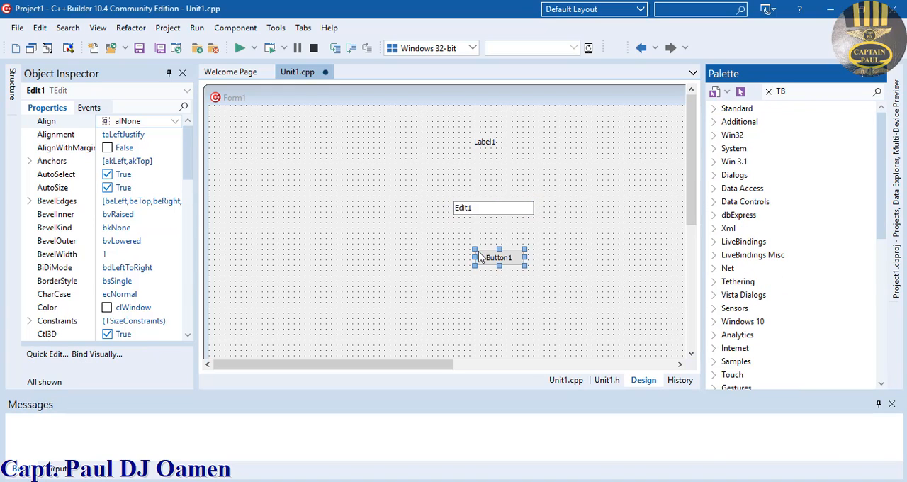
click(786, 95)
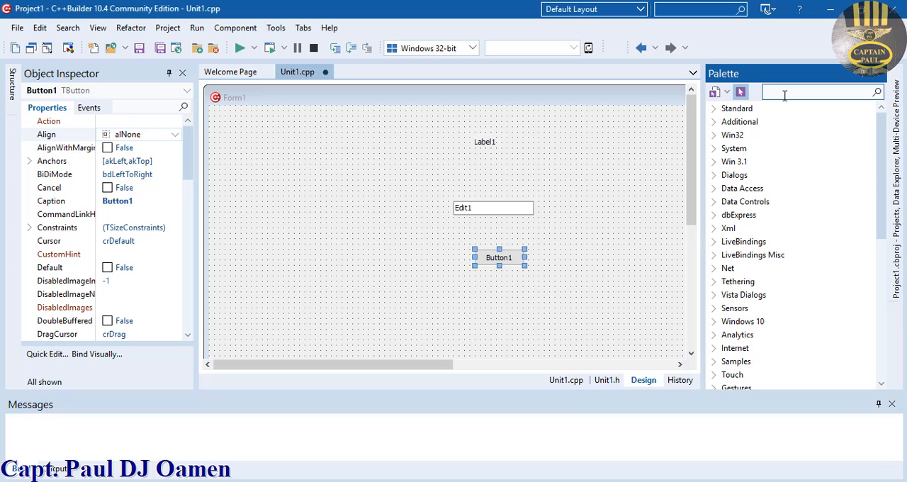
text(TG)
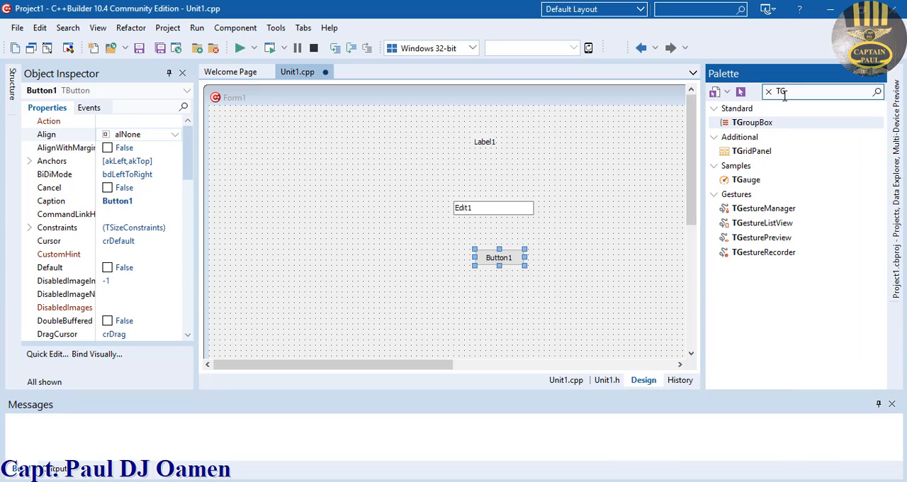
drag(751, 123, 618, 234)
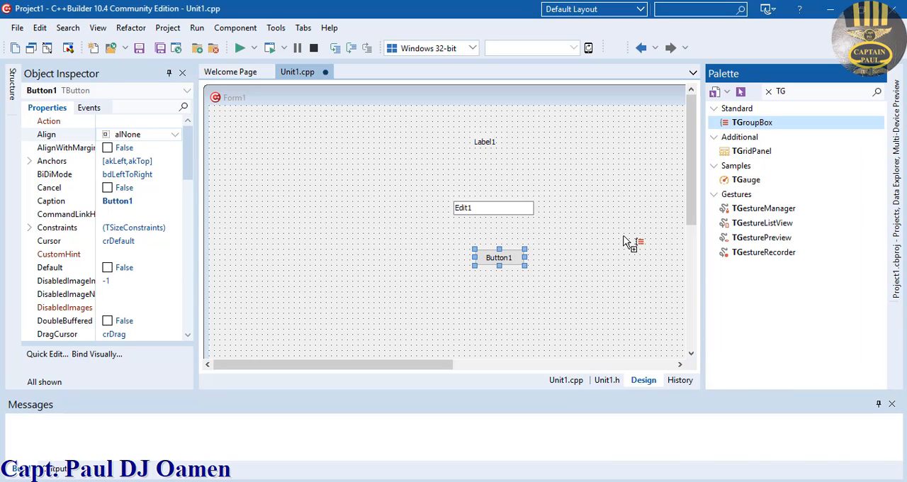
click(866, 80)
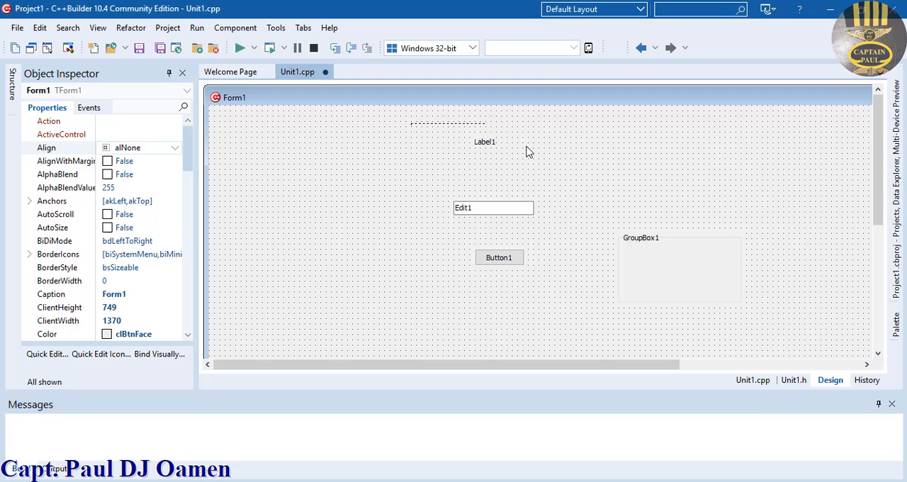
Move GroupBox1 toward the right and clear its Caption
drag(412, 122, 533, 284)
drag(695, 277, 827, 287)
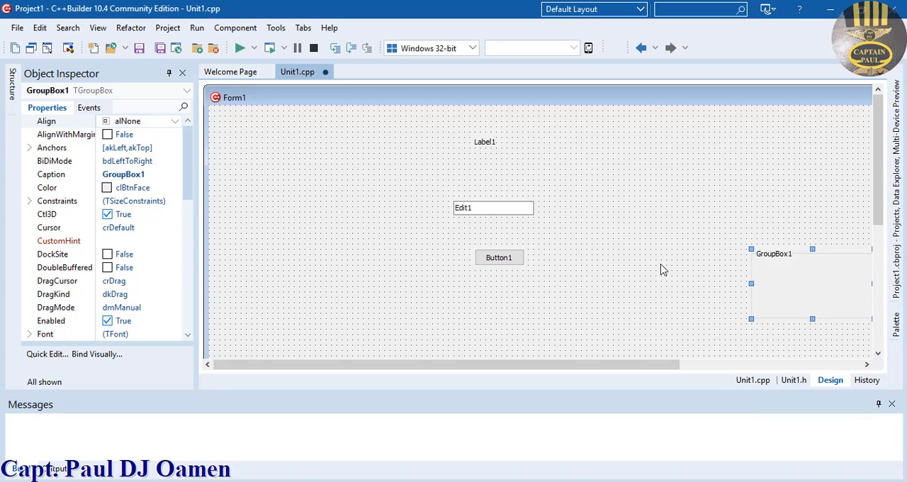
click(153, 175)
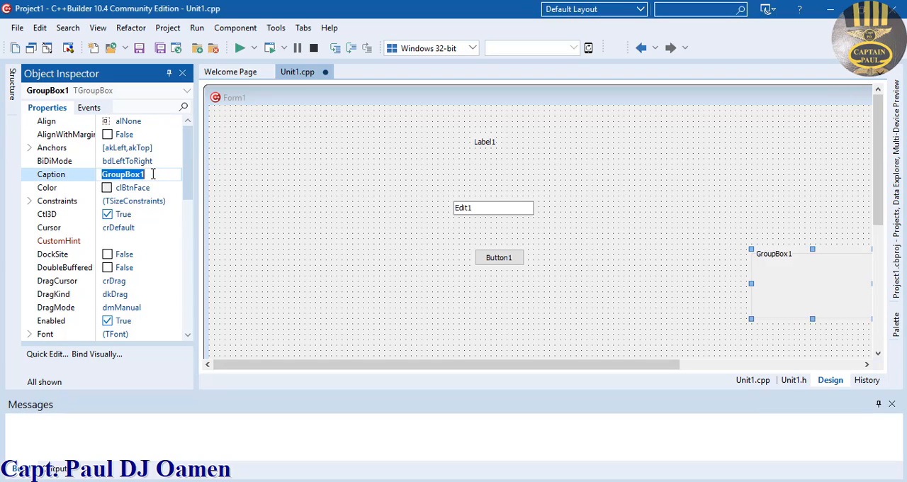
key(BackSpace)
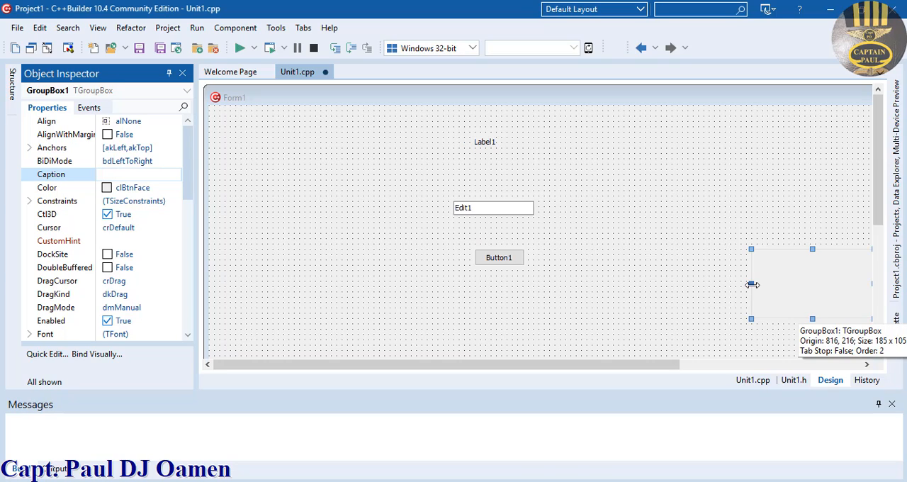
Push GroupBox1 against the form's right edge and stretch it down the side
drag(752, 284, 815, 284)
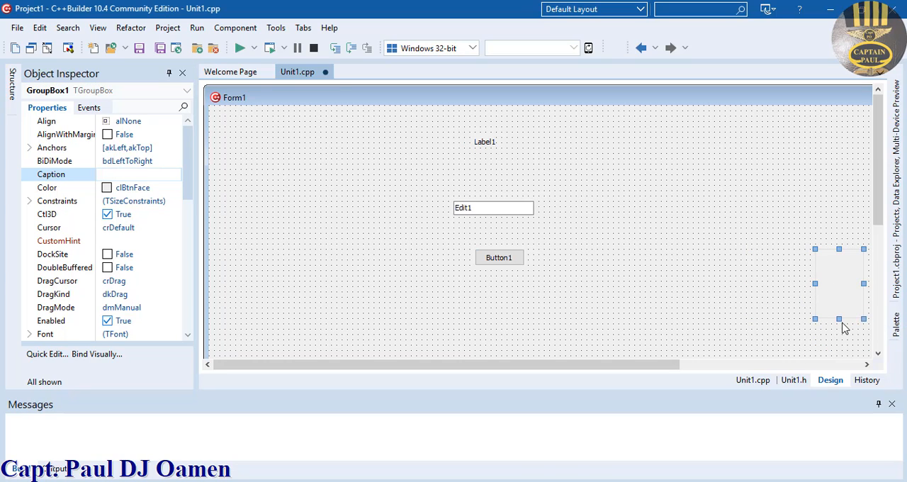
drag(838, 318, 828, 457)
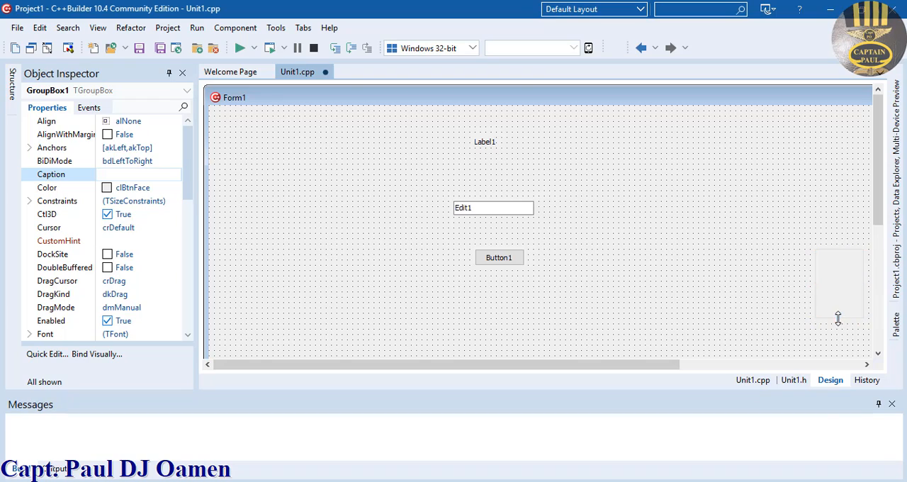
drag(878, 216, 894, 363)
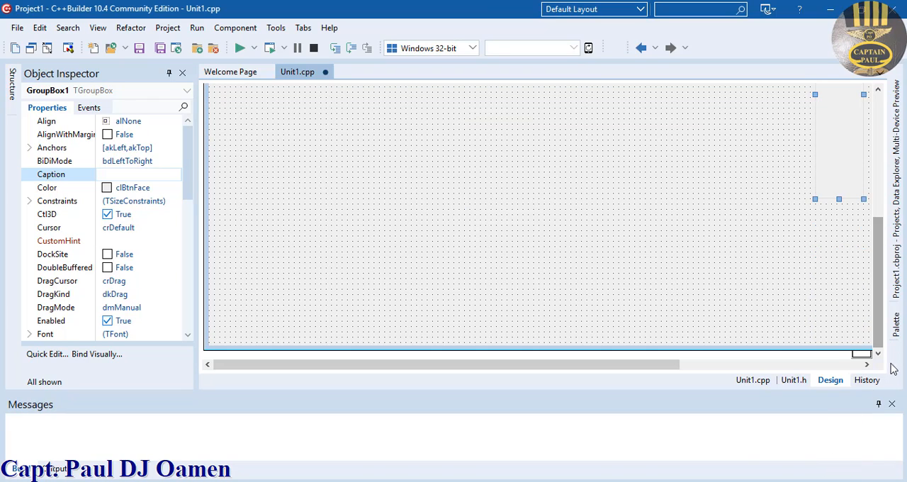
drag(840, 201, 840, 305)
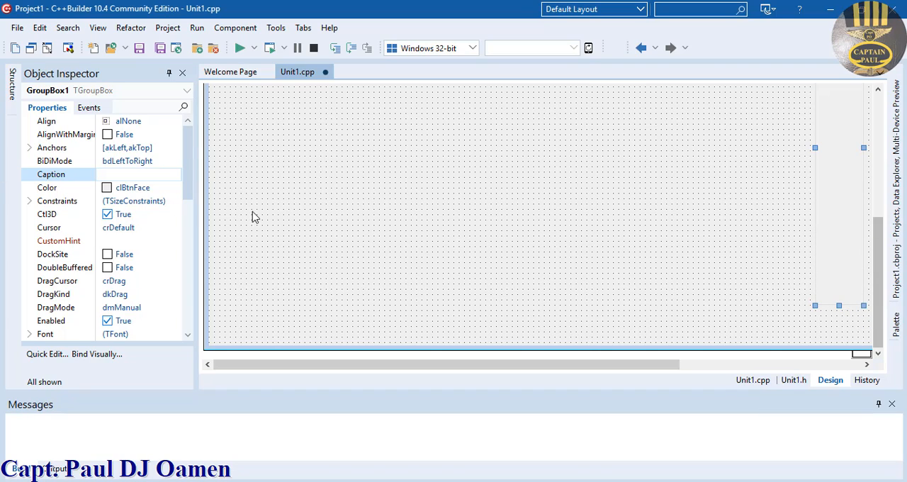
Set GroupBox1's Color to clMoneyGreen
click(180, 192)
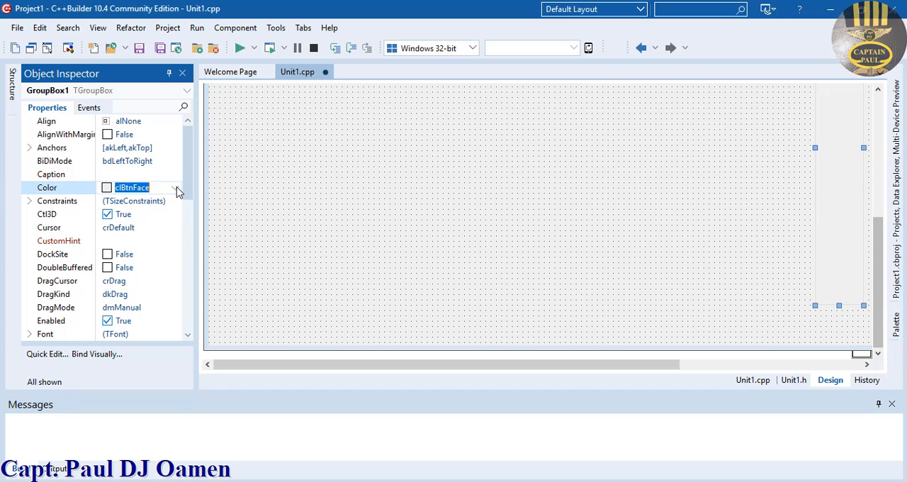
click(175, 188)
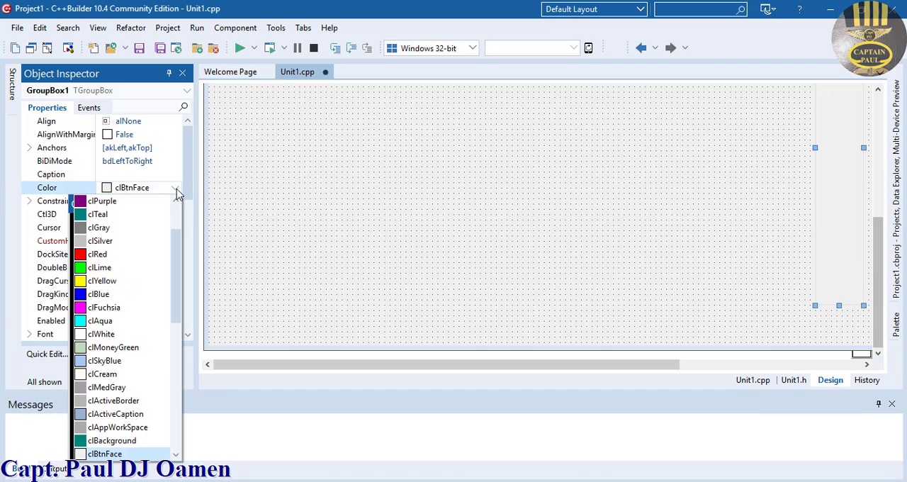
click(117, 347)
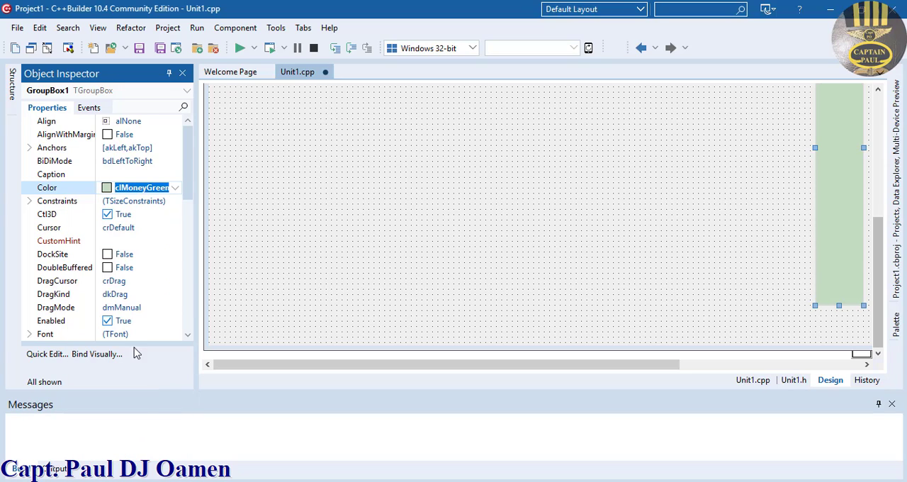
click(847, 233)
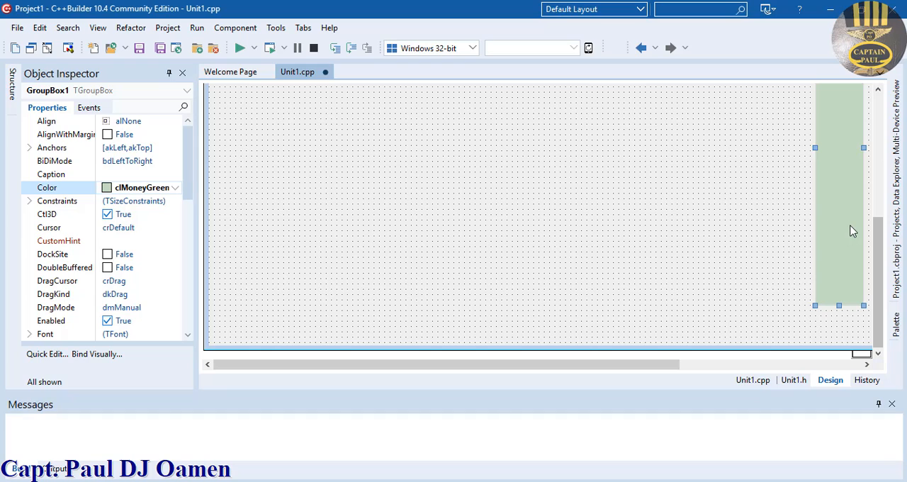
click(744, 239)
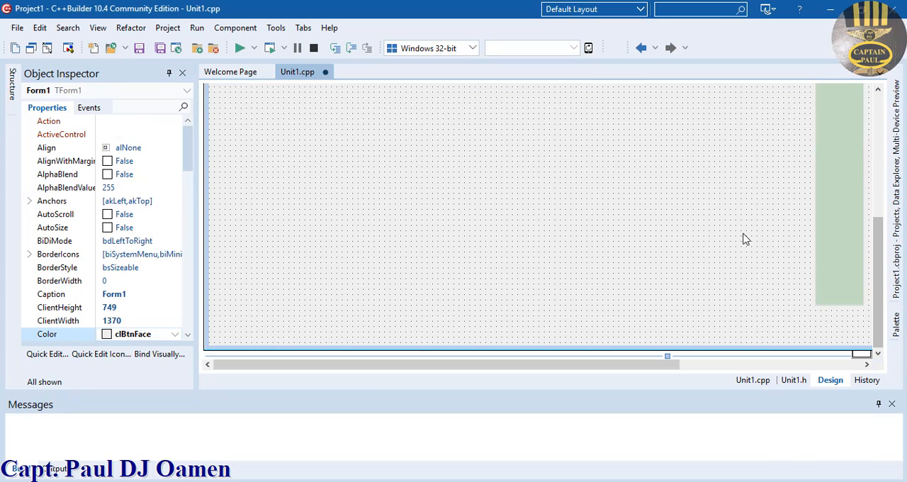
Place GroupBox2 at the left edge and GroupBox1 at the right edge, then select the label, edit box and button
drag(855, 228, 264, 270)
scroll(800, 217, up, 3)
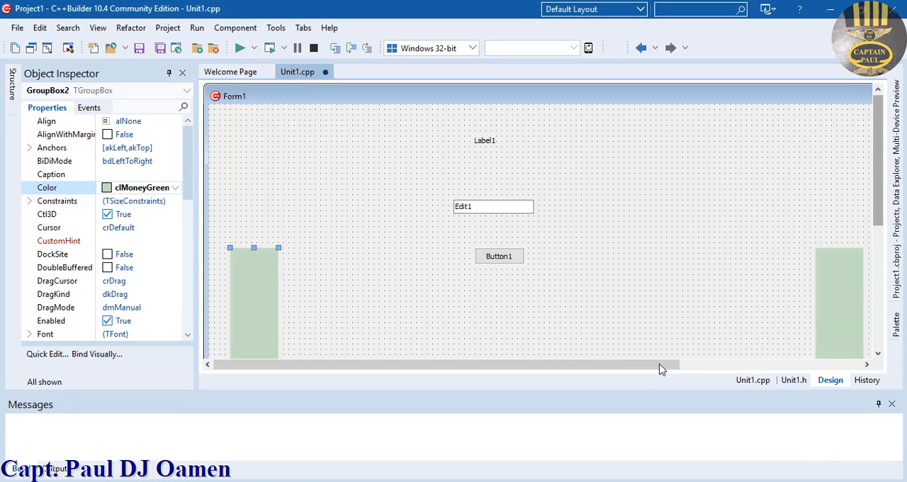
drag(664, 365, 847, 364)
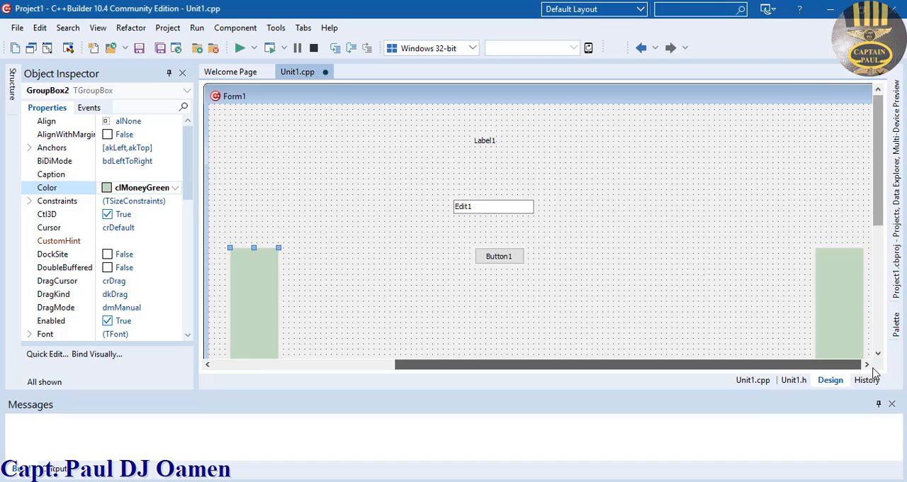
mouse_move(574, 333)
mouse_down()
mouse_move(804, 318)
mouse_move(804, 309)
mouse_up()
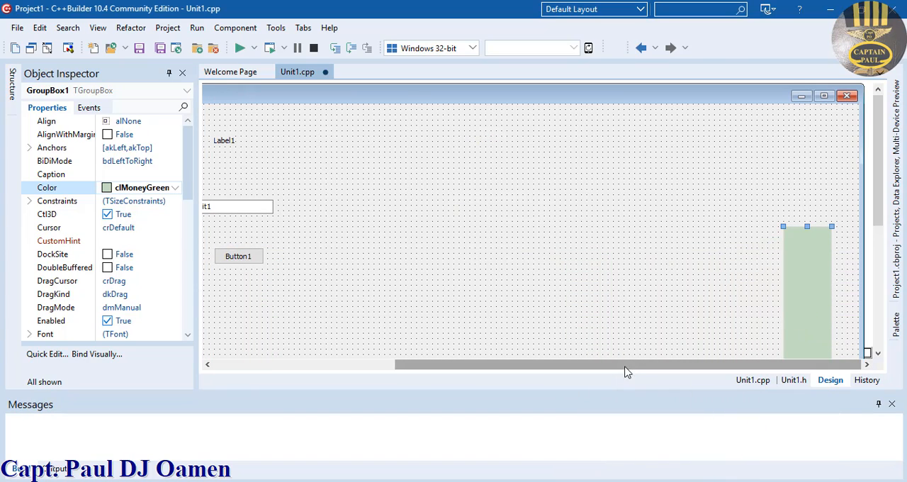
drag(625, 365, 399, 378)
drag(567, 136, 425, 325)
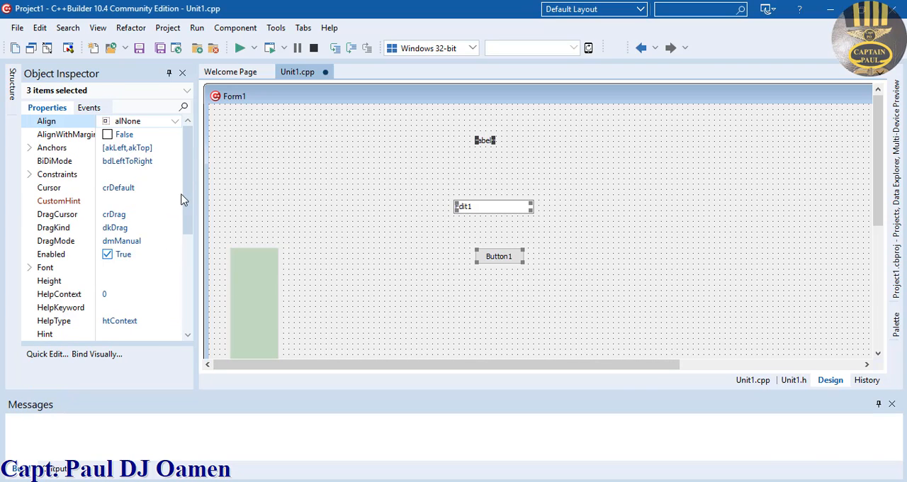
Give the three selected controls a bold 72-point Tahoma font via the Font dialog
click(143, 267)
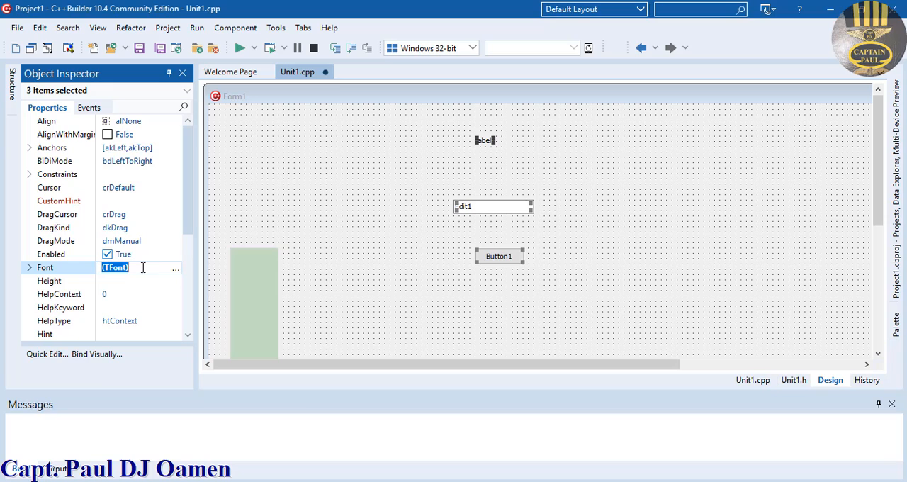
click(173, 270)
click(432, 162)
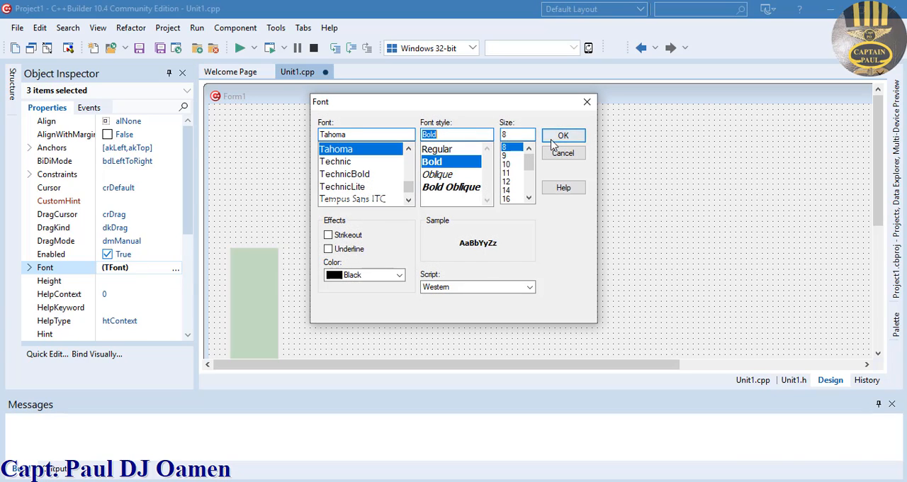
click(503, 135)
text(72)
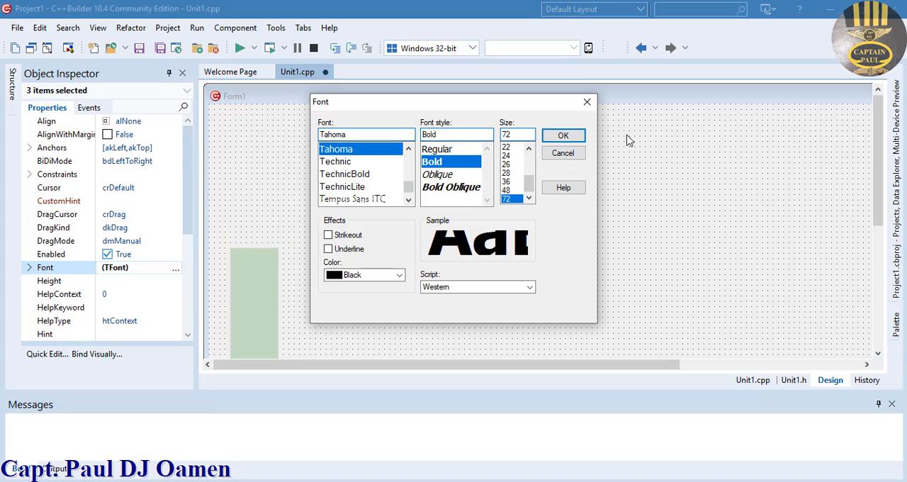
click(575, 137)
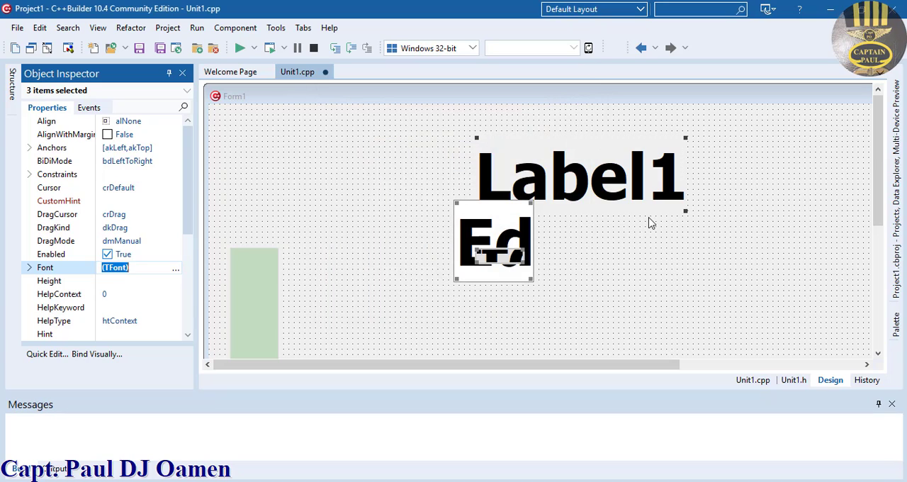
Caption Label1 'Lottery Number Generator' at the form's top-left and move Button1 below Edit1
click(631, 251)
drag(593, 188, 520, 163)
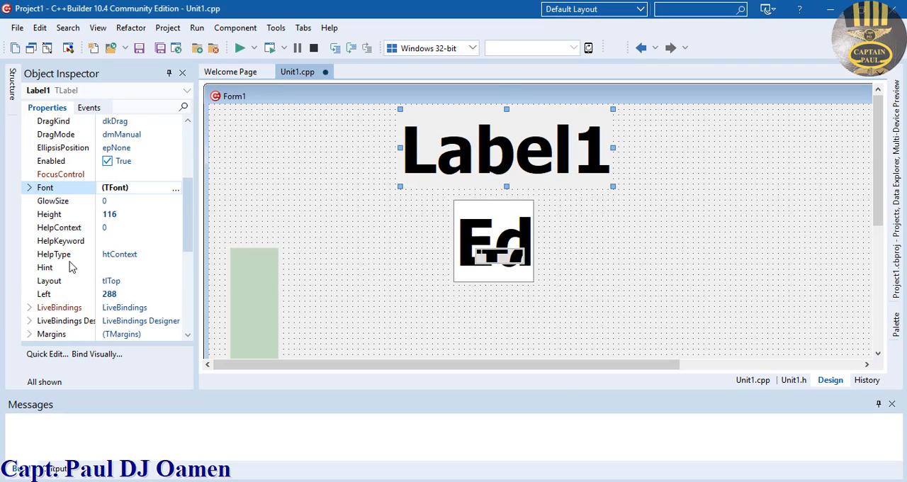
drag(190, 234, 197, 172)
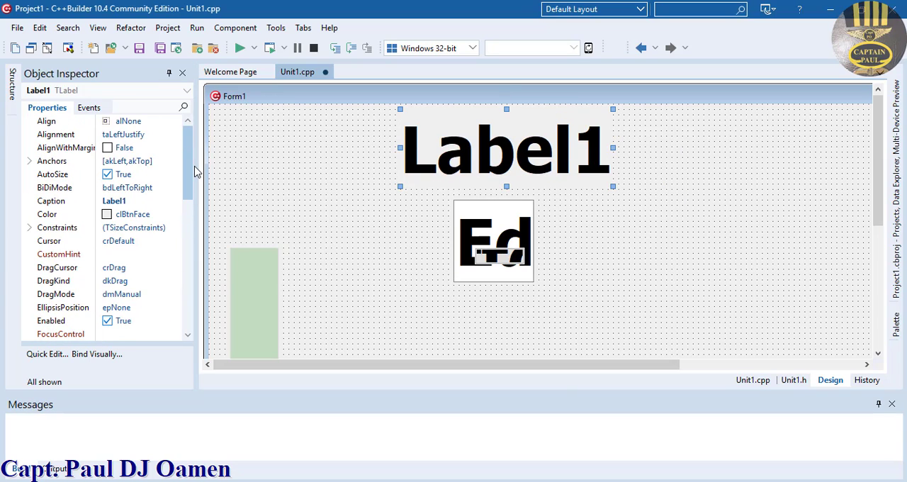
click(144, 201)
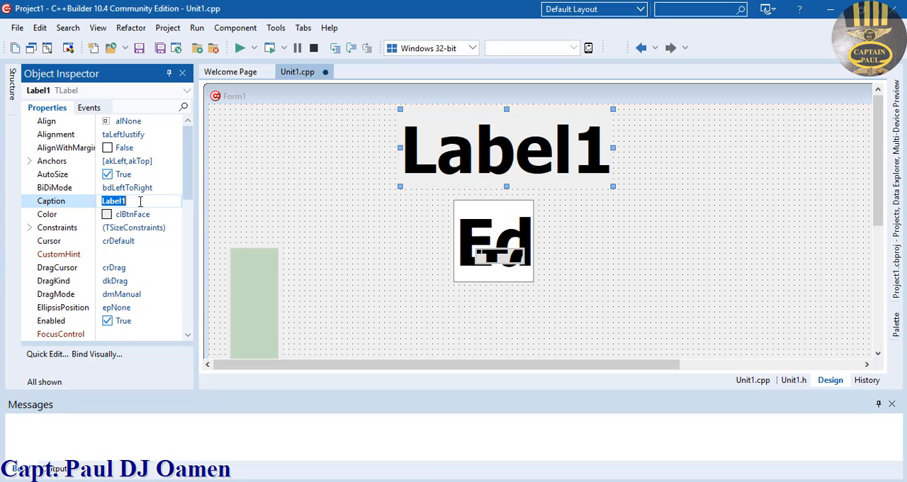
text(Lotter)
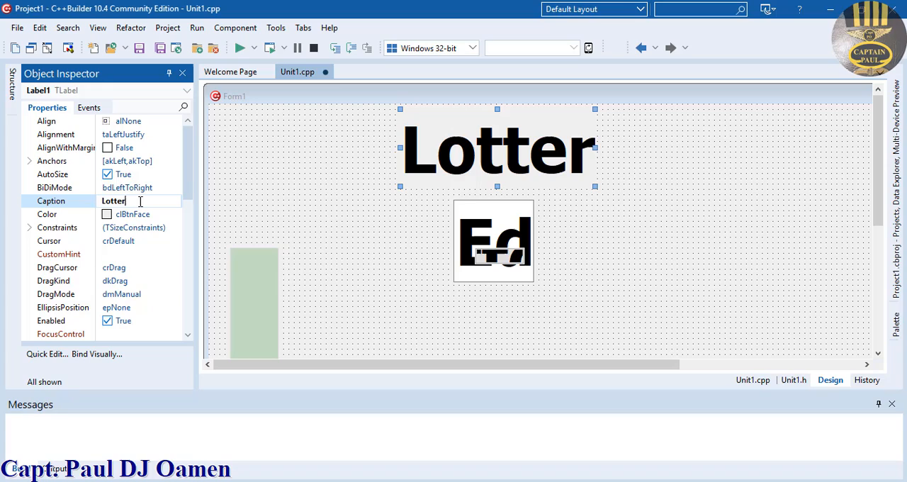
text(y Nu)
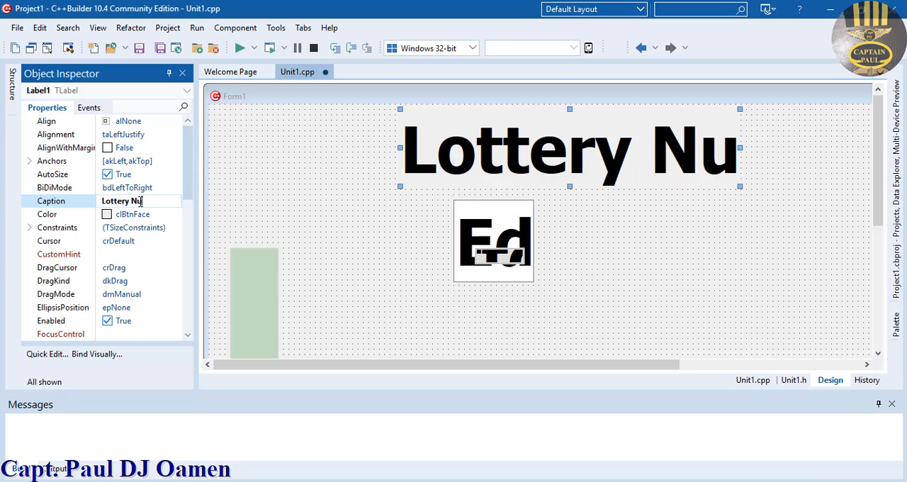
text(mber )
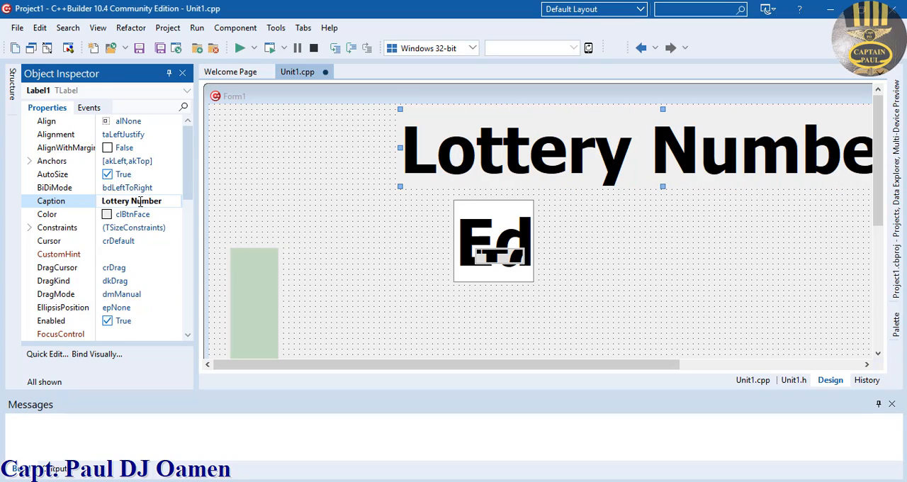
text(Generator)
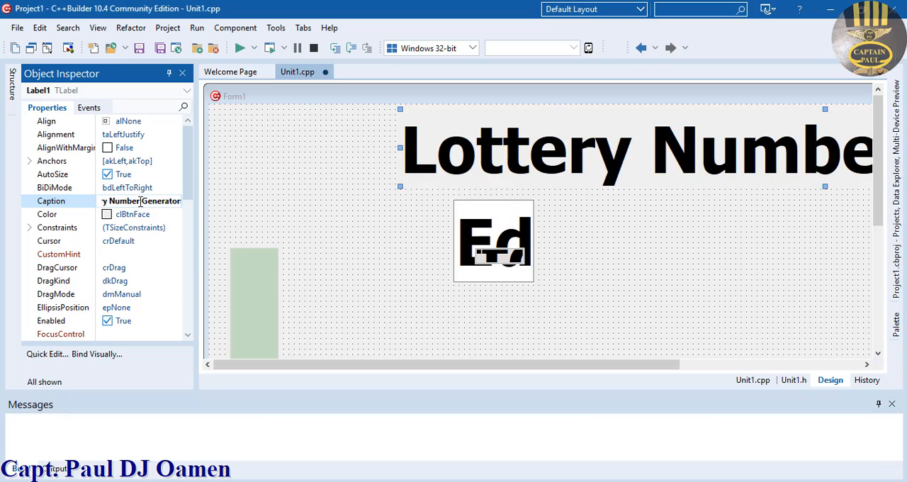
drag(518, 148, 343, 150)
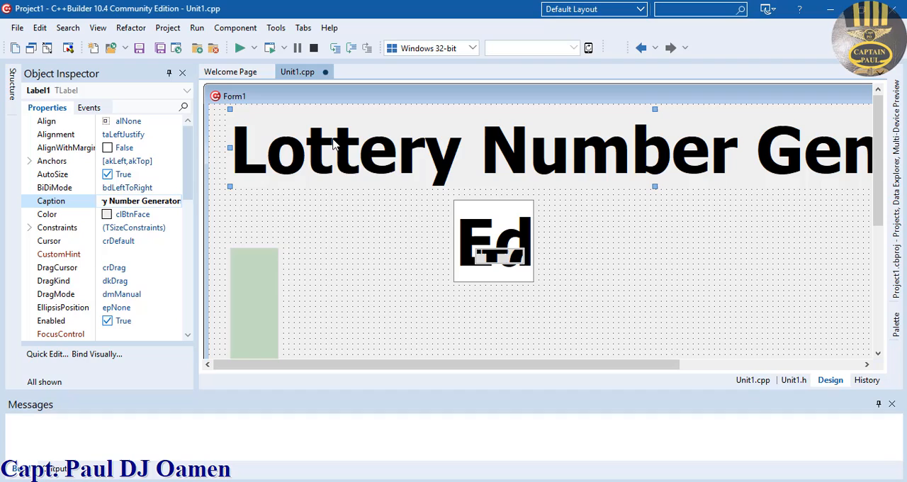
mouse_move(521, 248)
mouse_down()
mouse_move(628, 253)
mouse_move(775, 303)
mouse_move(511, 338)
mouse_up()
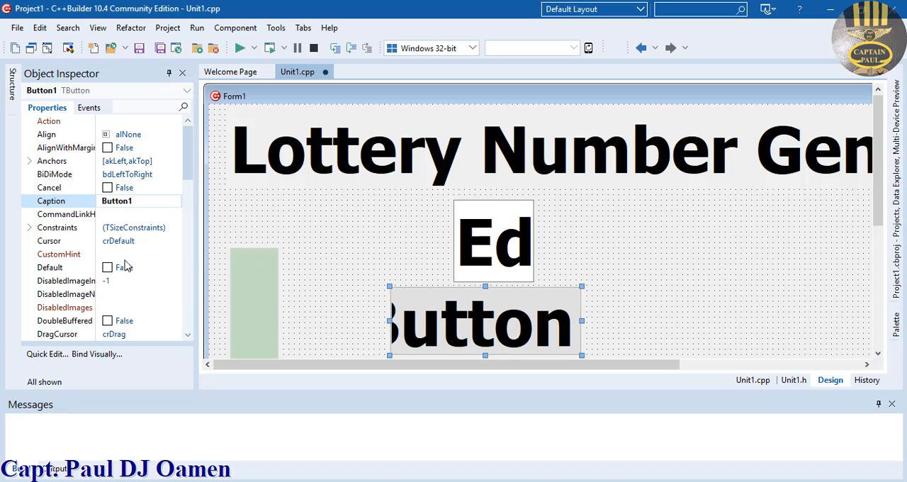
Caption Button1 'Generate Number', widen it across the lower form, and move Edit1 left above it
drag(133, 201, 73, 216)
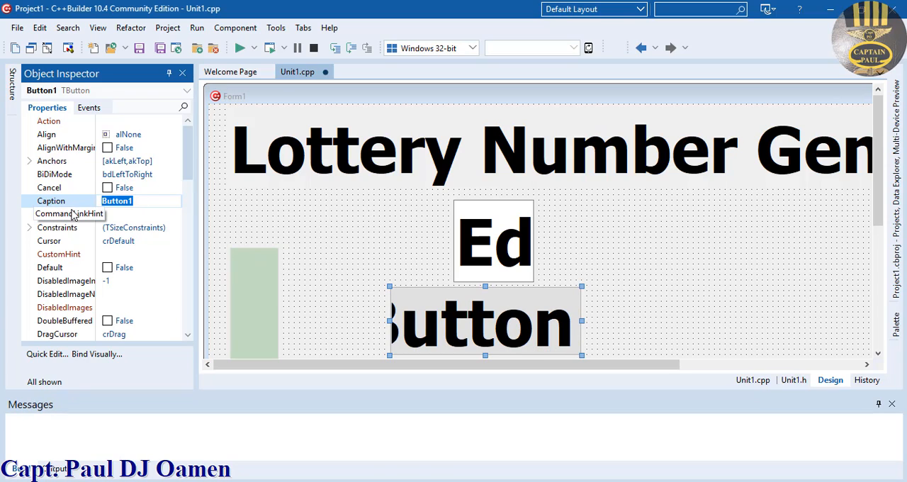
text(Gene)
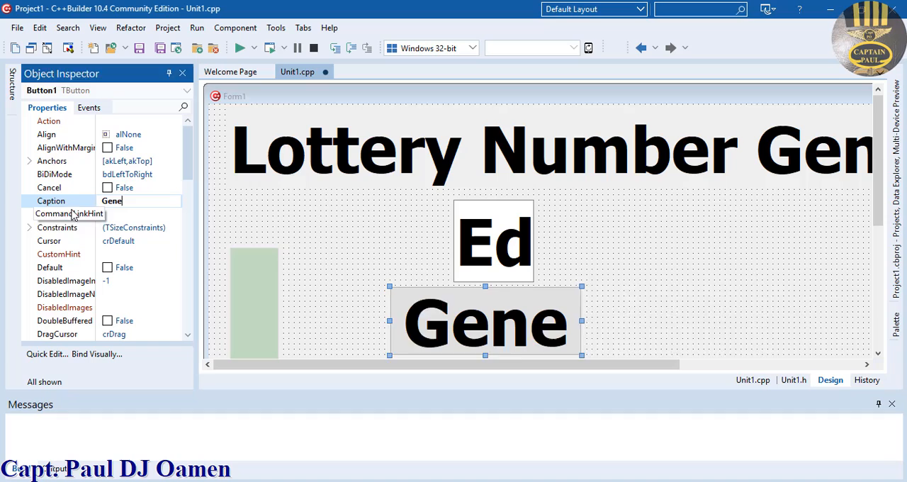
text(rate Number)
drag(581, 320, 895, 321)
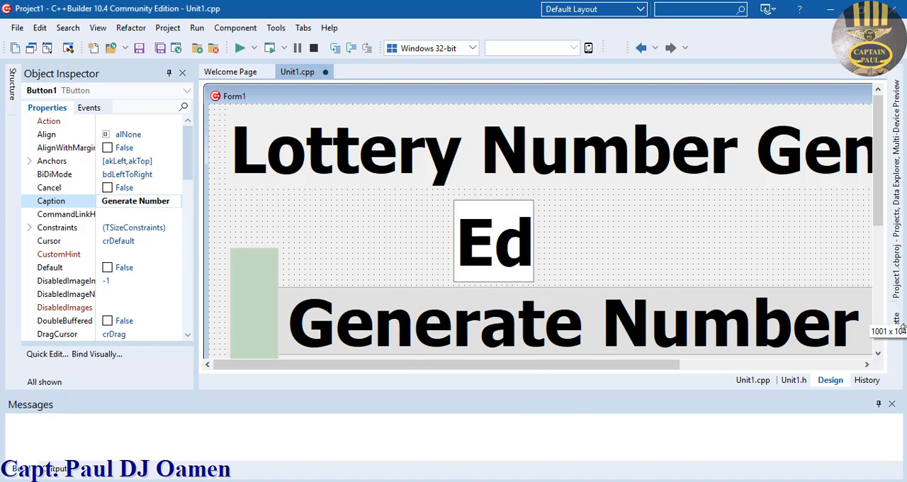
drag(666, 321, 691, 362)
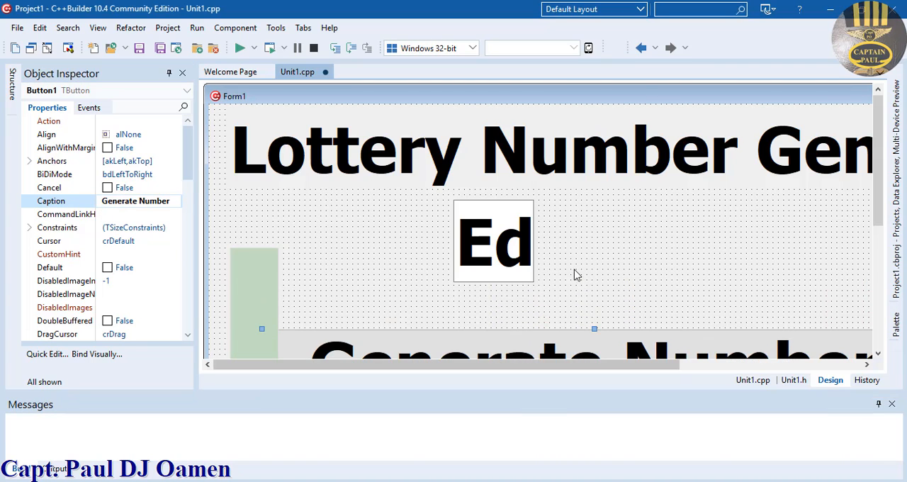
drag(482, 241, 322, 256)
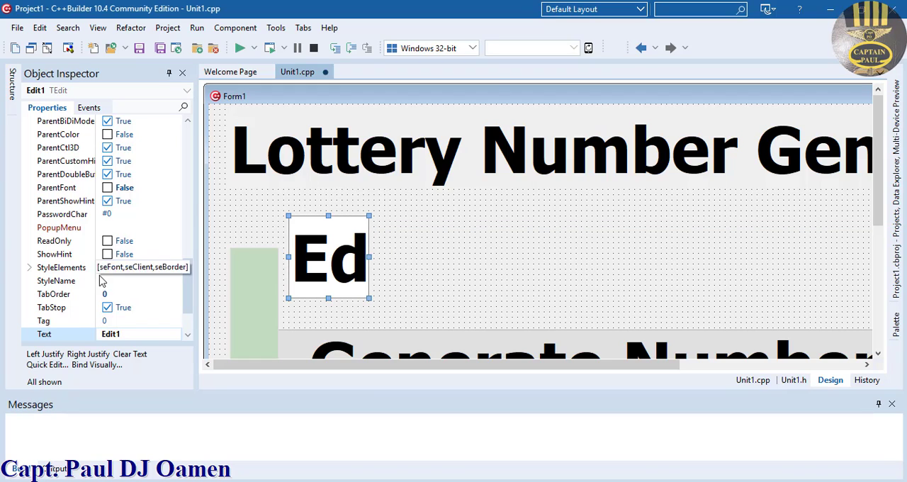
Clear Edit1's default text
click(140, 333)
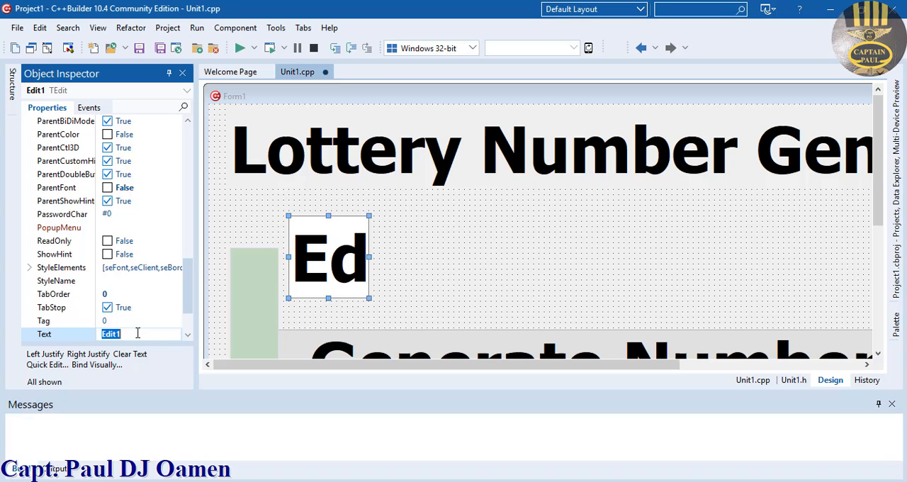
key(BackSpace)
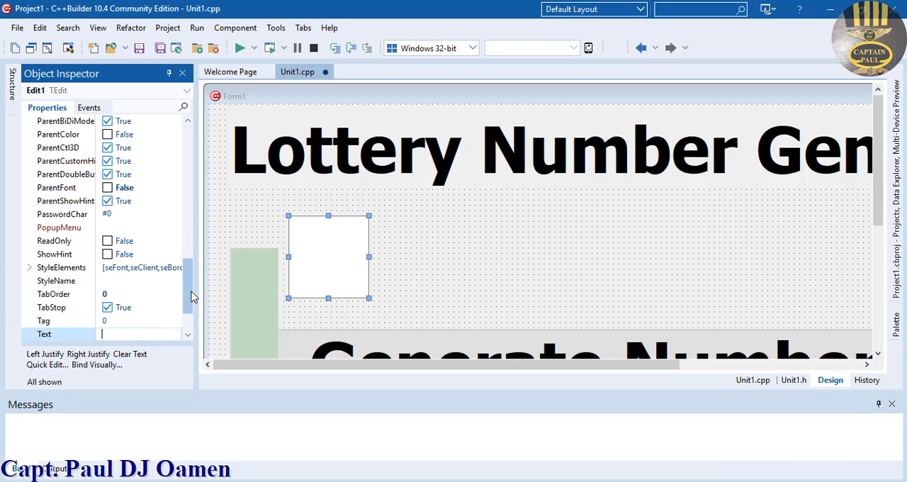
drag(192, 289, 190, 329)
click(138, 325)
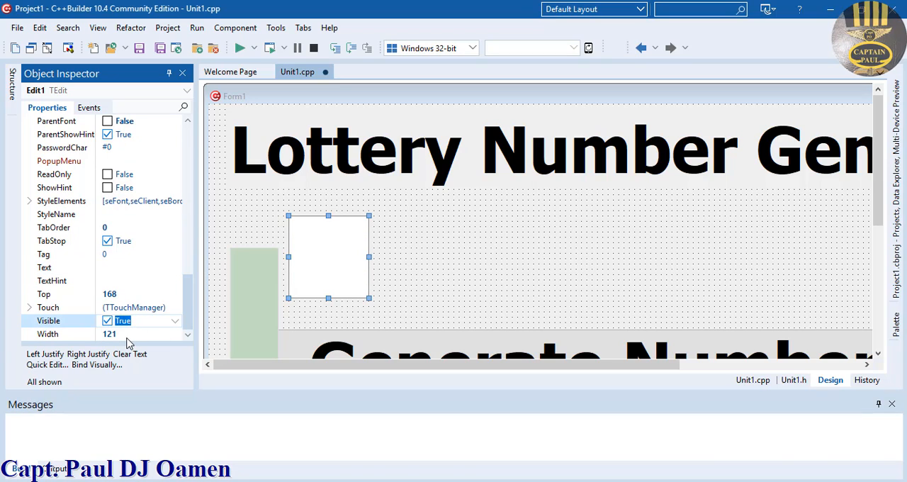
Make Edit1 a 140-by-140 square by setting its Width and Height to 140
click(125, 333)
text(140)
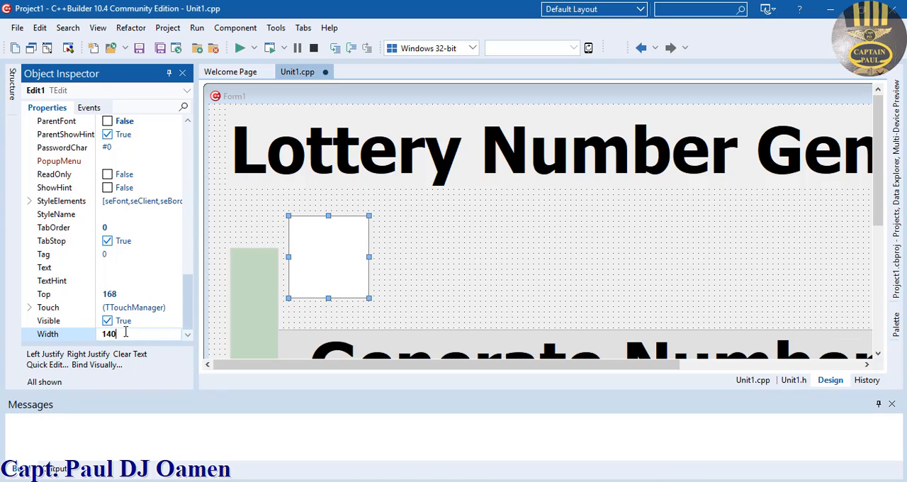
key(Return)
mouse_move(187, 311)
mouse_down()
mouse_move(199, 218)
mouse_move(202, 226)
mouse_up()
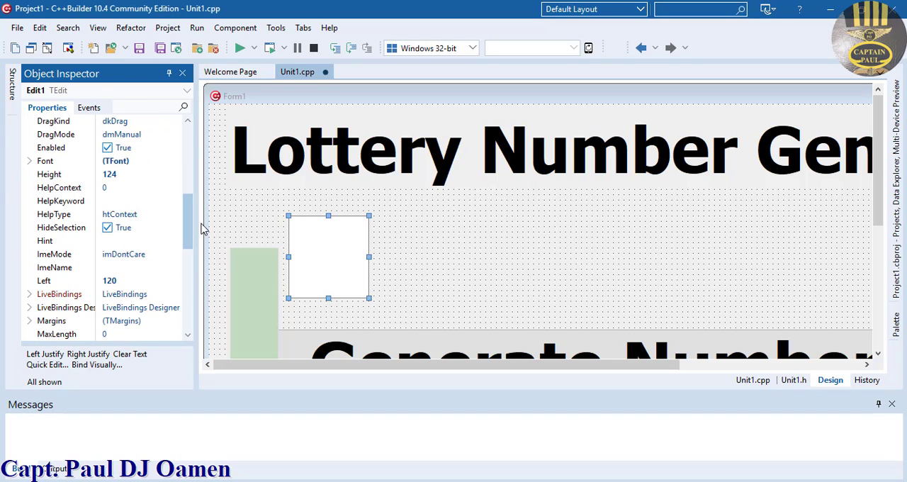
click(125, 175)
text(140)
key(Return)
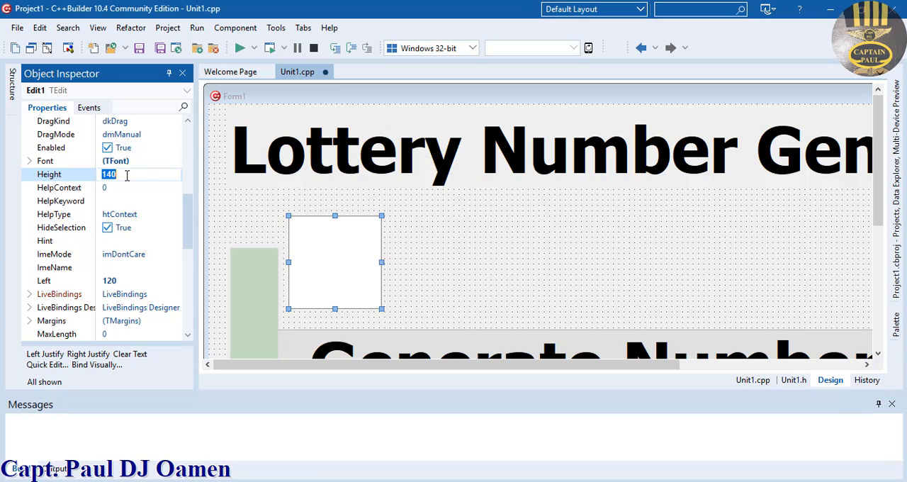
click(368, 250)
Copy and paste Edit1 into six equal number boxes arranged in a row
click(475, 250)
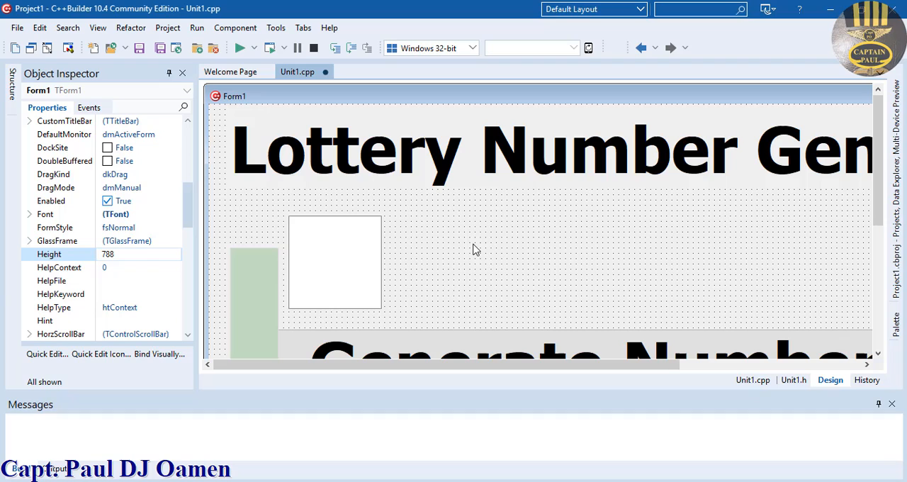
click(352, 257)
key(ctrl+c)
key(ctrl+v)
mouse_move(352, 257)
mouse_down()
mouse_move(464, 255)
mouse_move(453, 255)
mouse_up()
shift+click(320, 251)
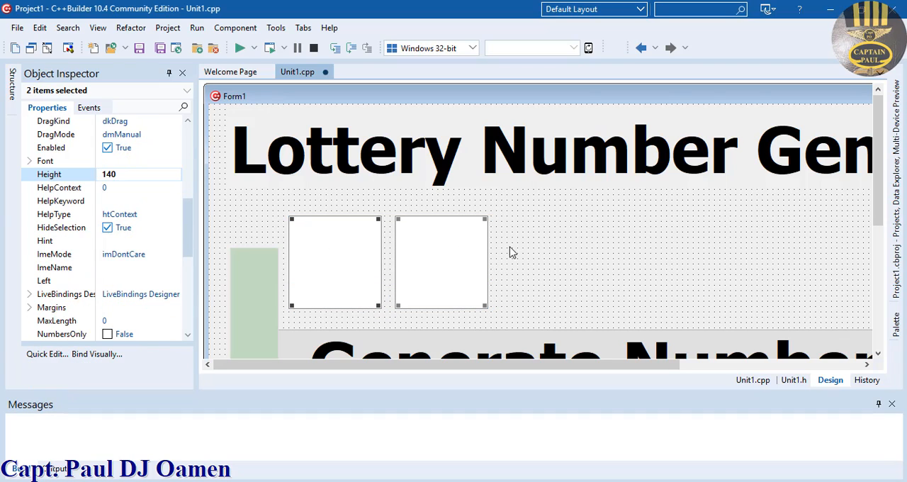
click(531, 249)
key(ctrl+v)
drag(447, 261, 656, 256)
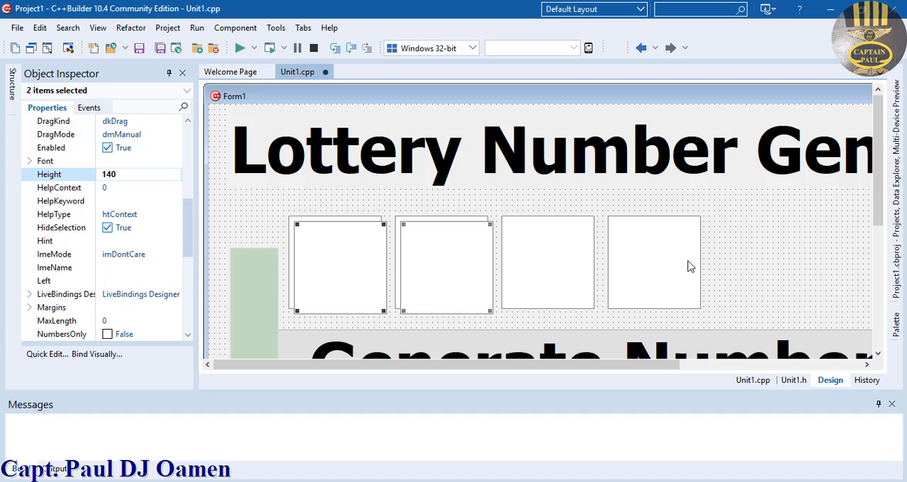
key(ctrl+v)
drag(872, 256, 883, 253)
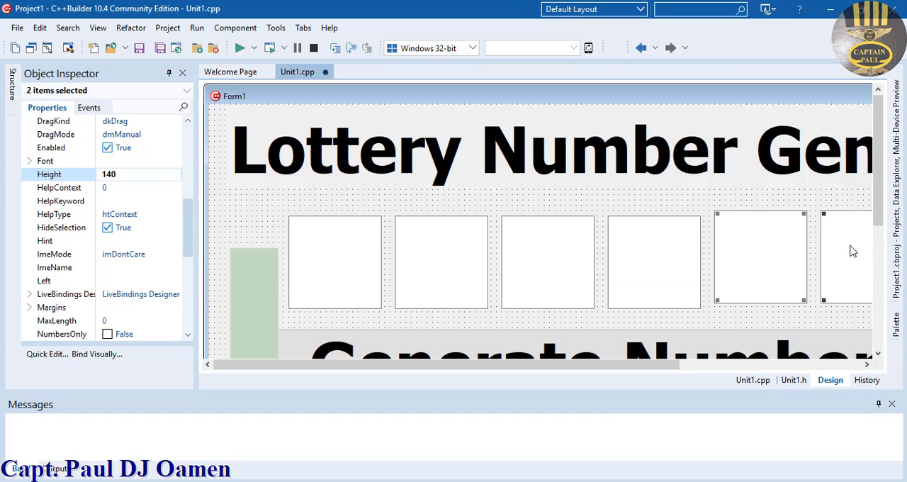
drag(883, 253, 852, 254)
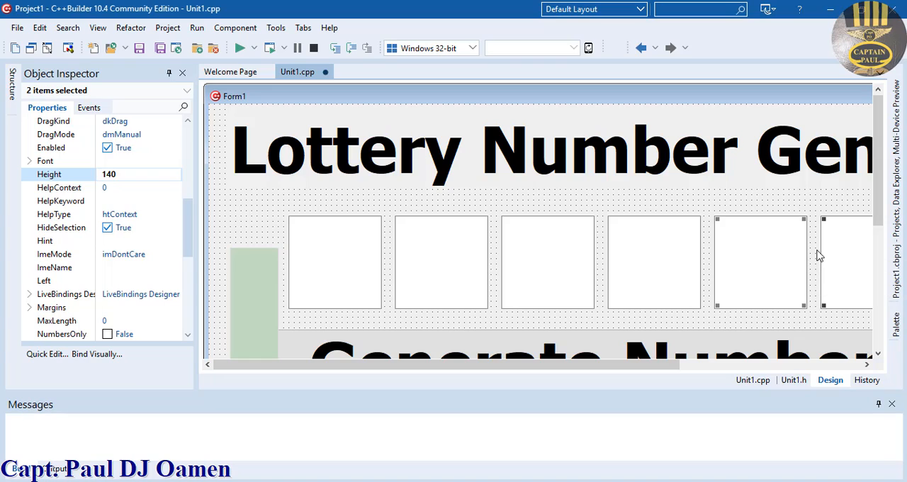
Check the position of each of the six number boxes in turn
click(350, 270)
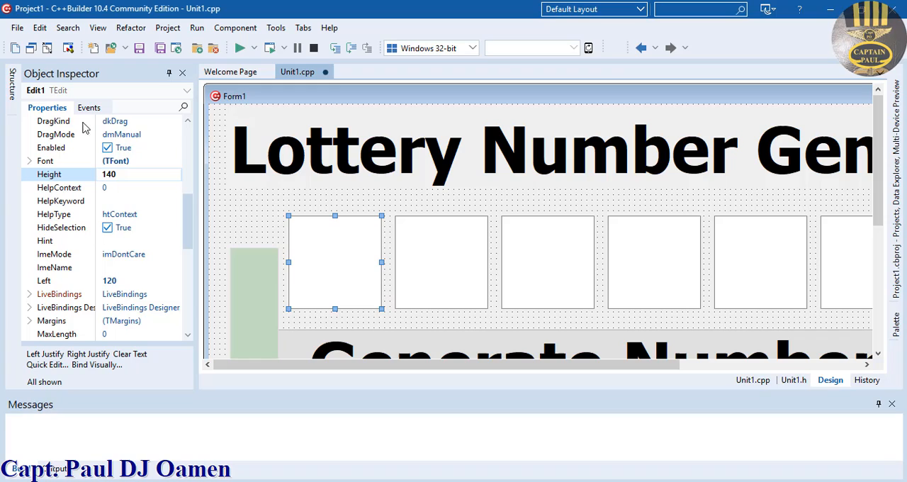
click(419, 248)
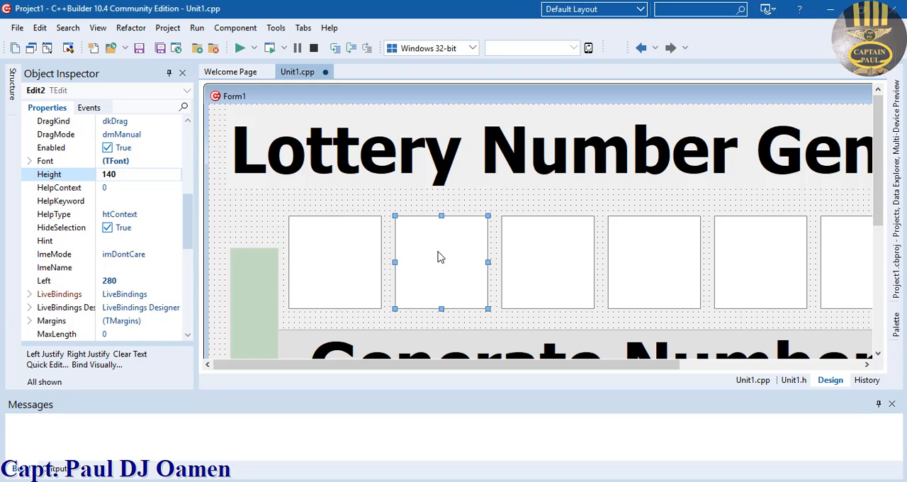
click(576, 266)
click(668, 275)
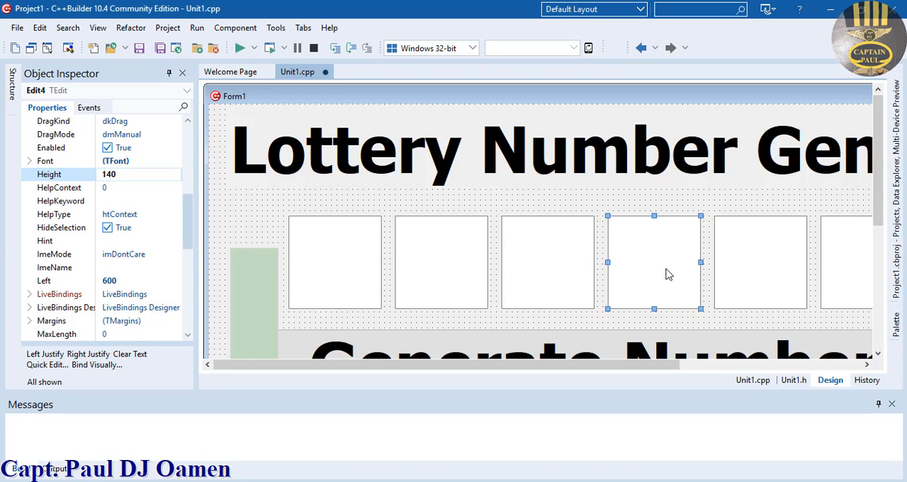
click(747, 275)
click(847, 264)
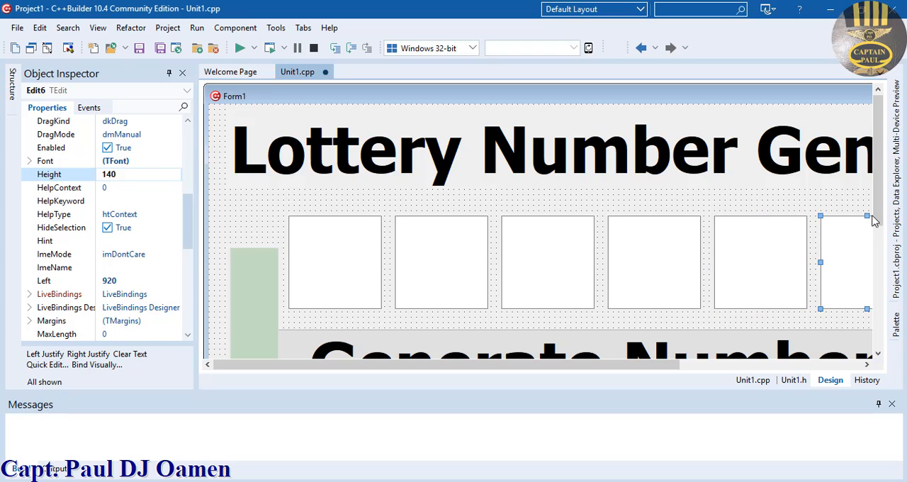
scroll(877, 272, down, 3)
Move the Generate Number button below the boxes, make it taller, and create its click handler
drag(513, 234, 547, 331)
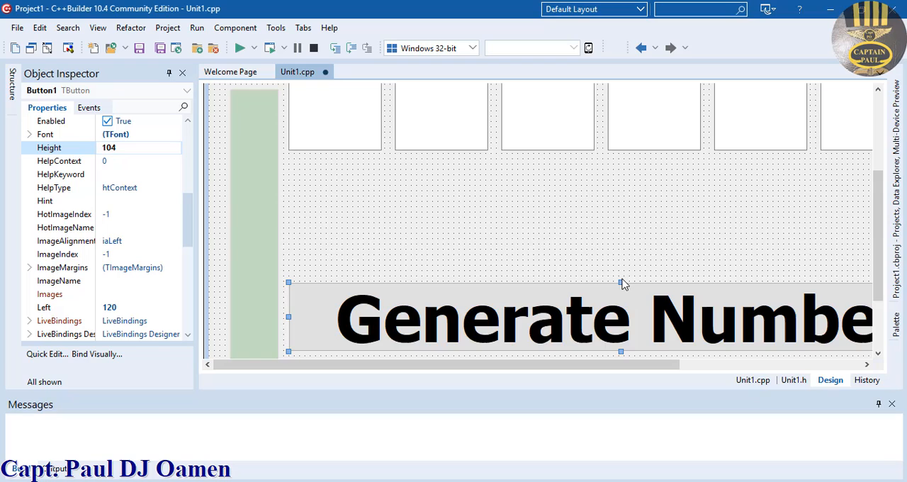
drag(622, 282, 619, 216)
double_click(623, 290)
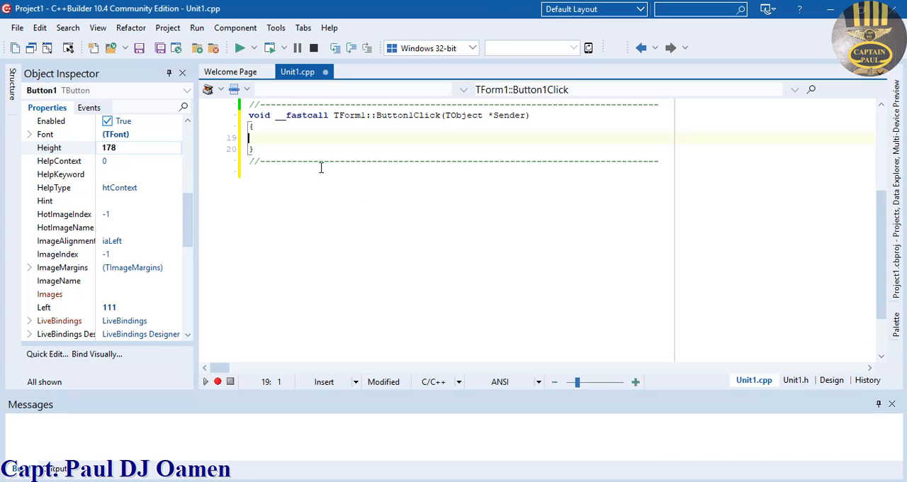
text(int i)
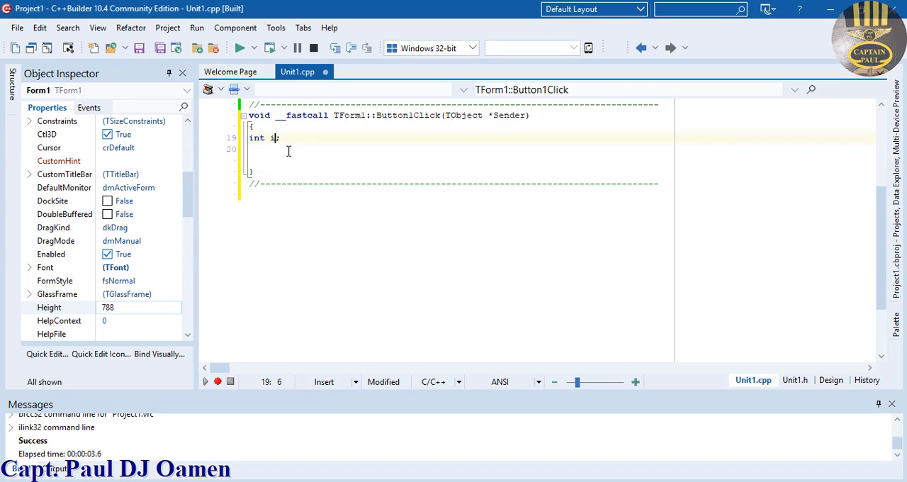
text(= 1;)
Write int i = 1; and a for loop 1 to 59 setting Edit1->Text = IntToStr(Random(i))
key(Return)
key(Return)
text(for)
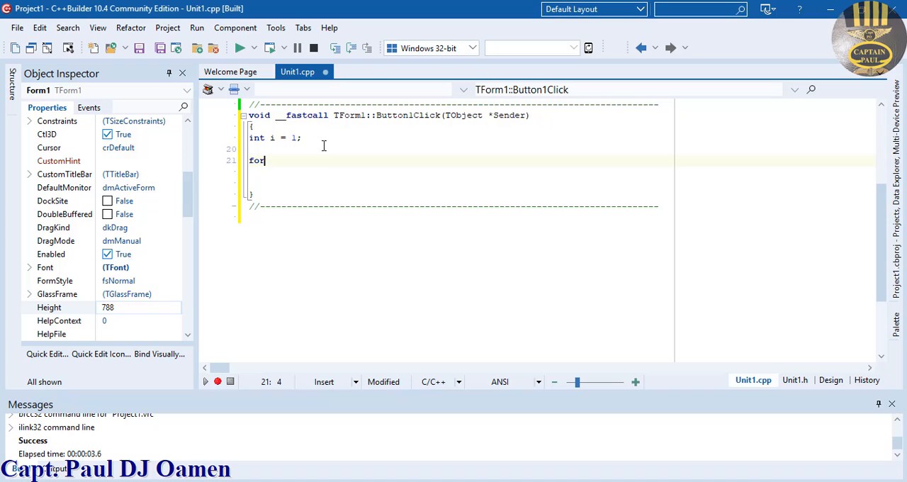
text( (i)
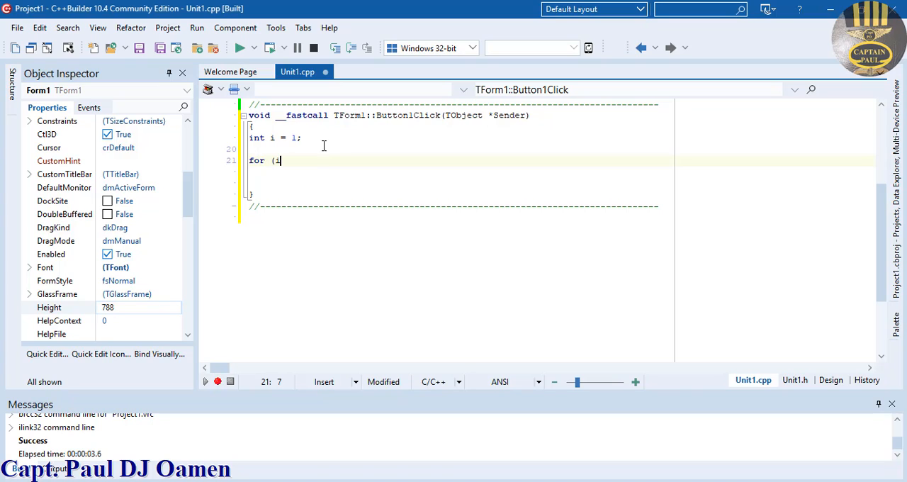
text( =)
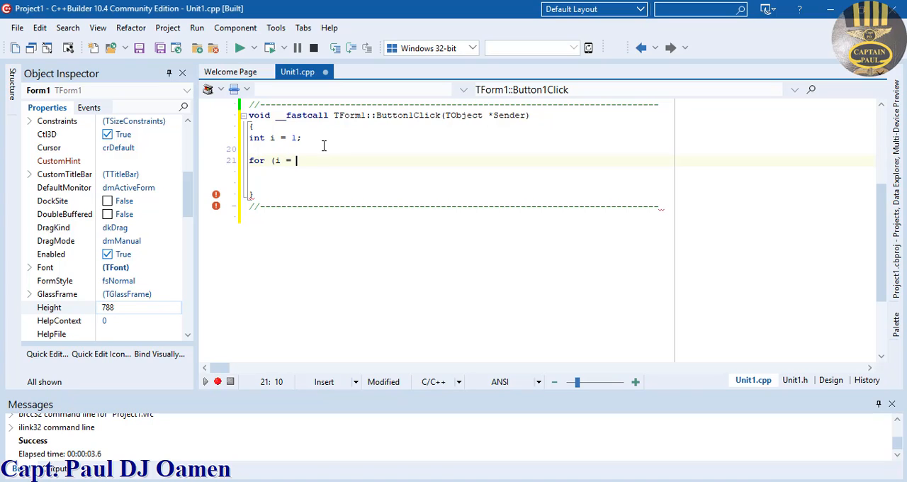
text( 1; i <=)
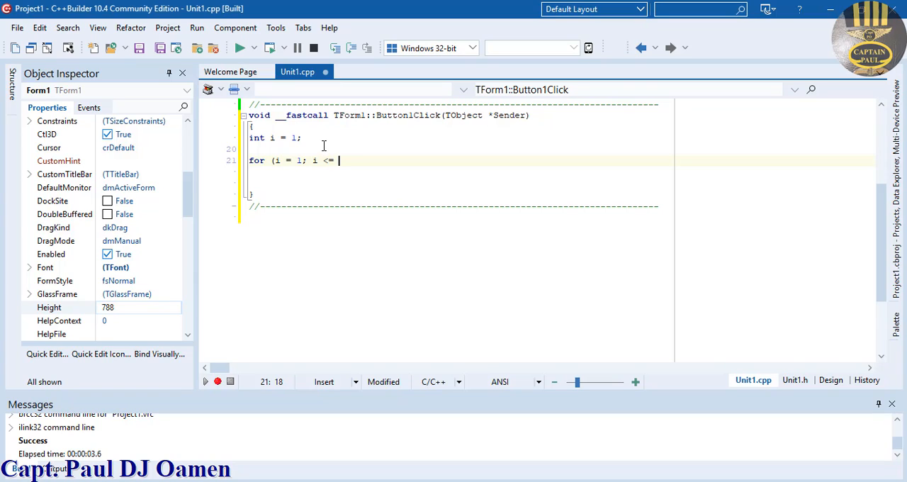
text(55; i++)
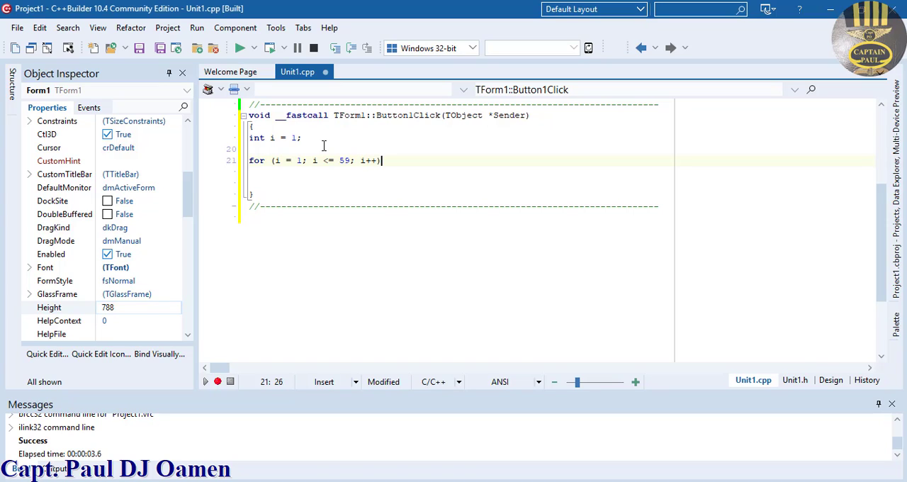
text(++))
key(Return)
text({)
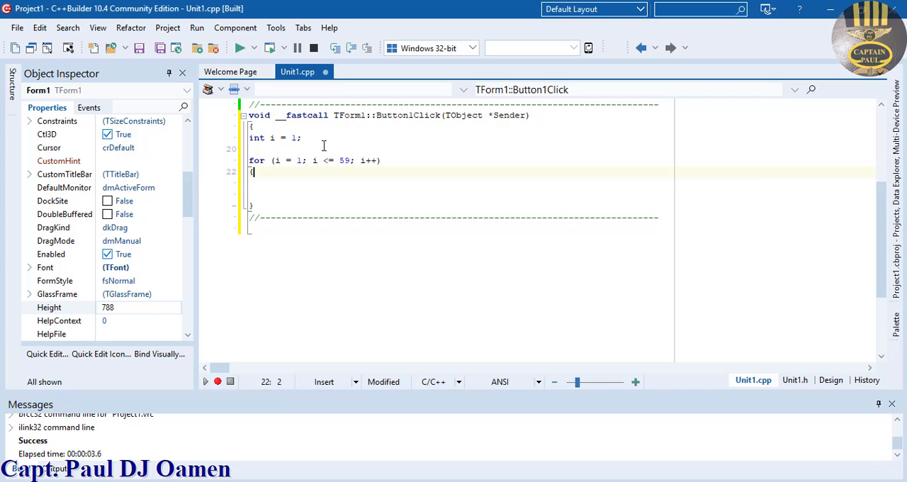
key(Return)
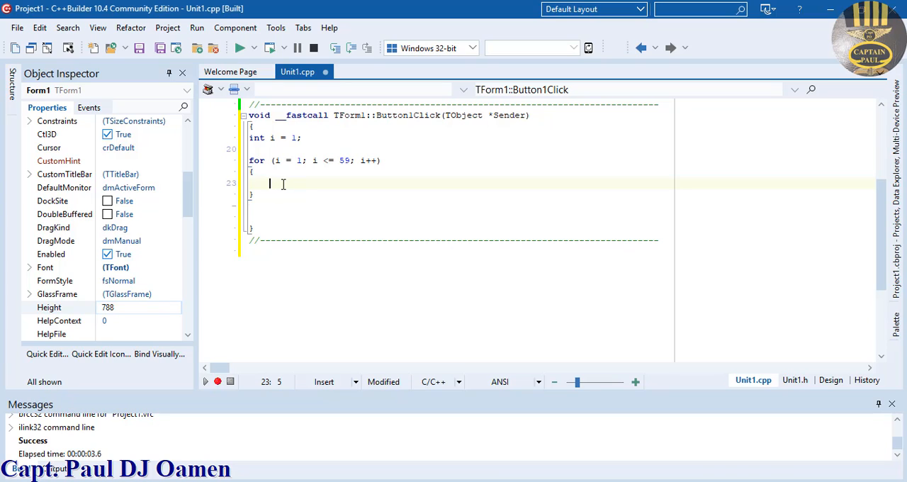
text(Edit)
text(1->Te)
text(xt)
text( = IntTo)
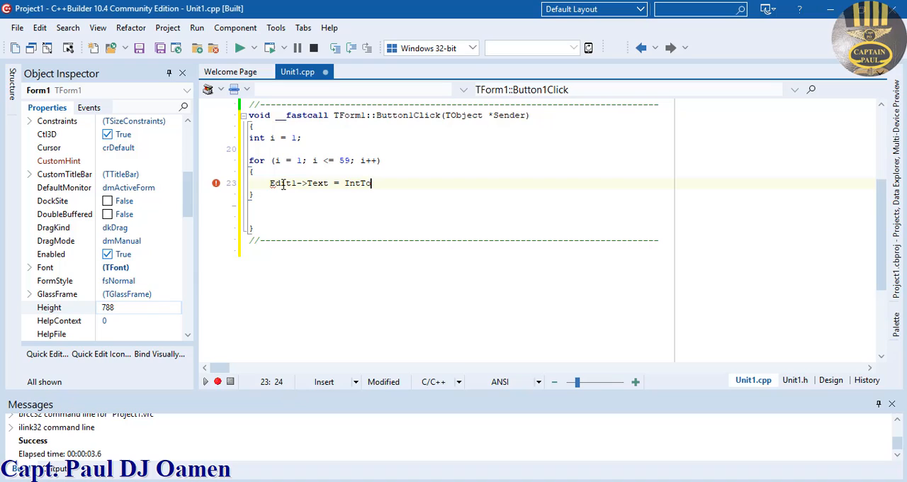
text(Str(R)
text(andom()
text(i));)
click(367, 265)
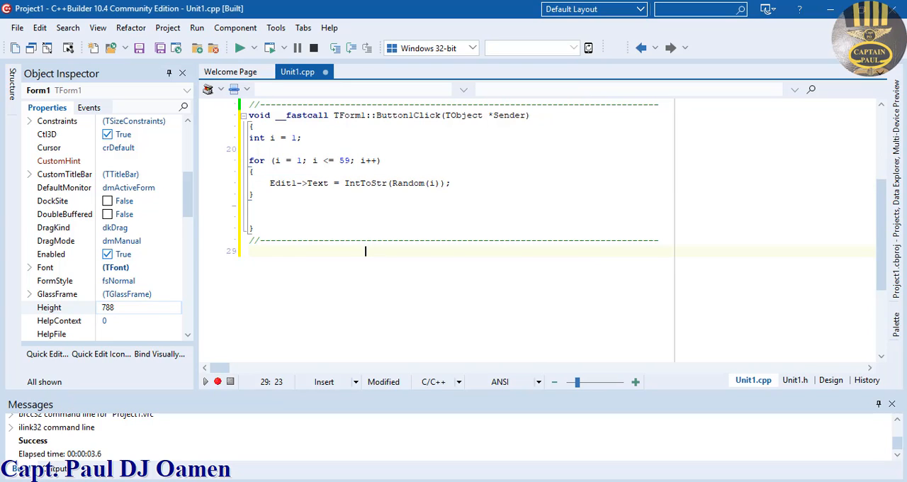
Back in the designer, set the form's Align so it fills its client area
click(830, 381)
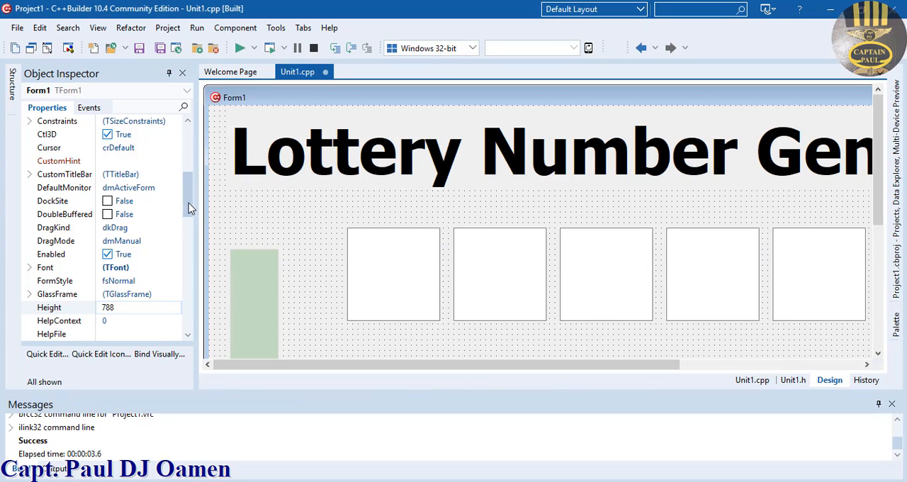
scroll(191, 213, up, 5)
scroll(141, 184, up, 1)
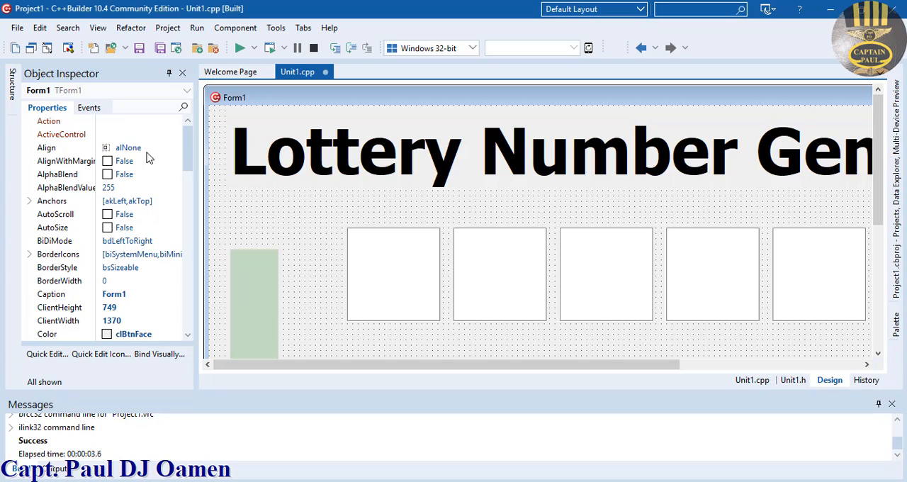
click(162, 149)
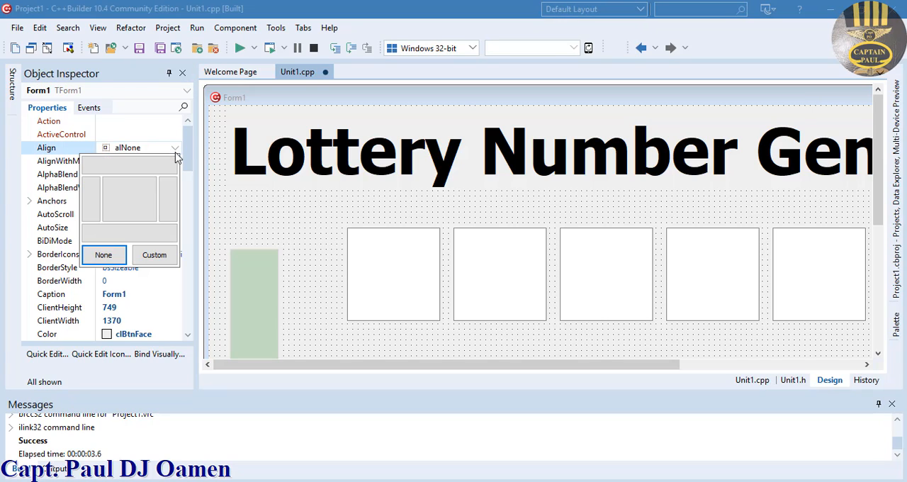
click(151, 193)
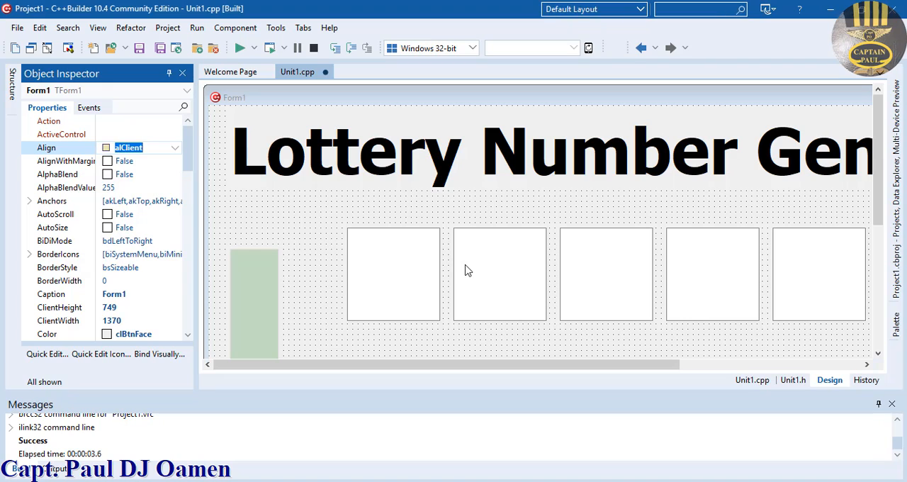
drag(544, 369, 615, 369)
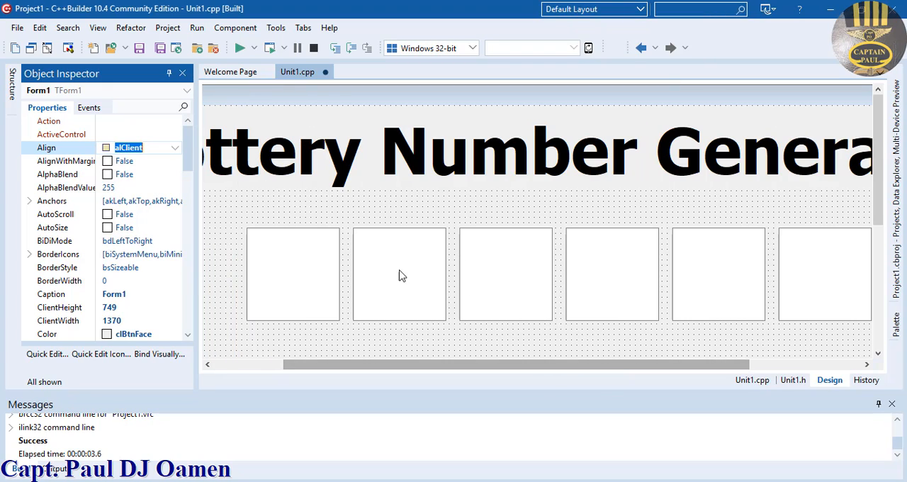
drag(280, 211, 842, 307)
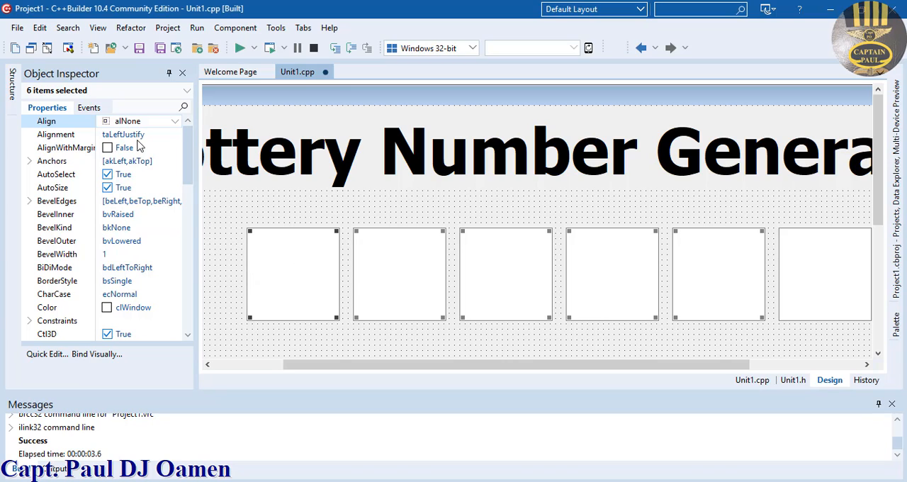
Set the six number boxes' Alignment to taCenter so their text is centered
click(162, 138)
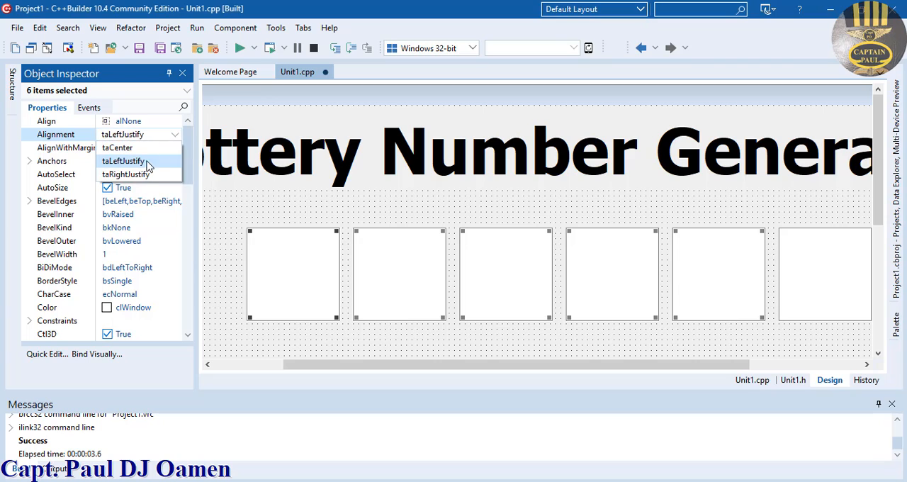
click(127, 147)
click(274, 208)
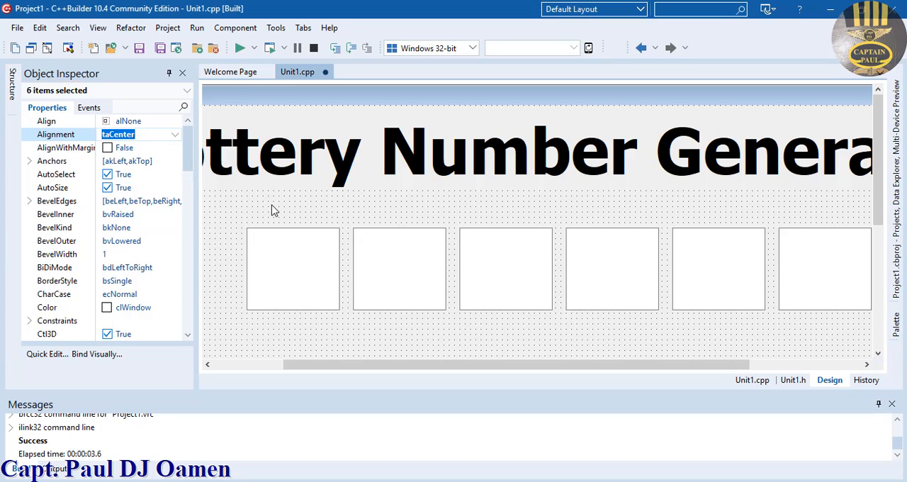
Rubber-band select the six boxes and move them slightly lower beneath the title
drag(284, 212, 814, 307)
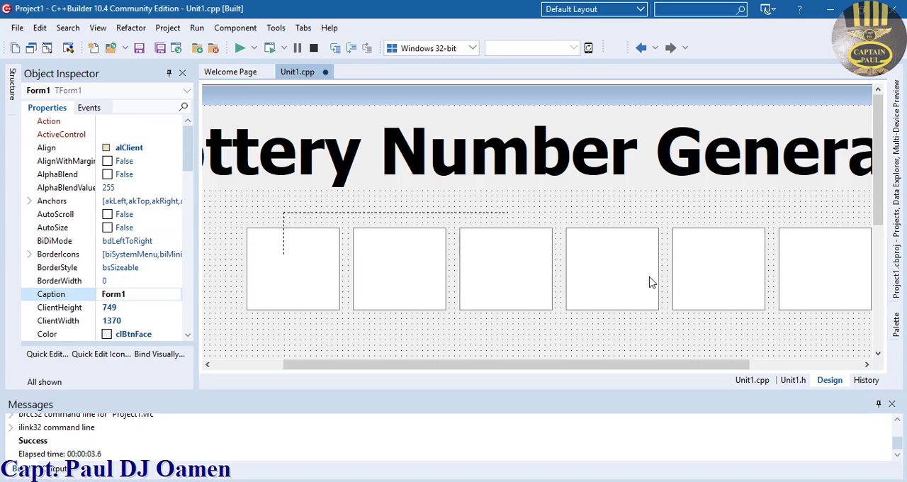
shift+click(809, 294)
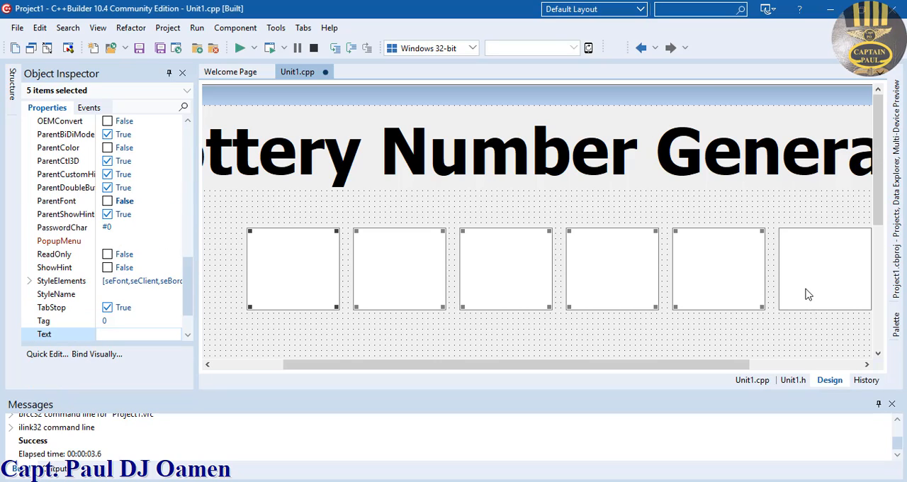
mouse_move(317, 335)
mouse_down()
mouse_move(820, 263)
mouse_move(815, 277)
mouse_up()
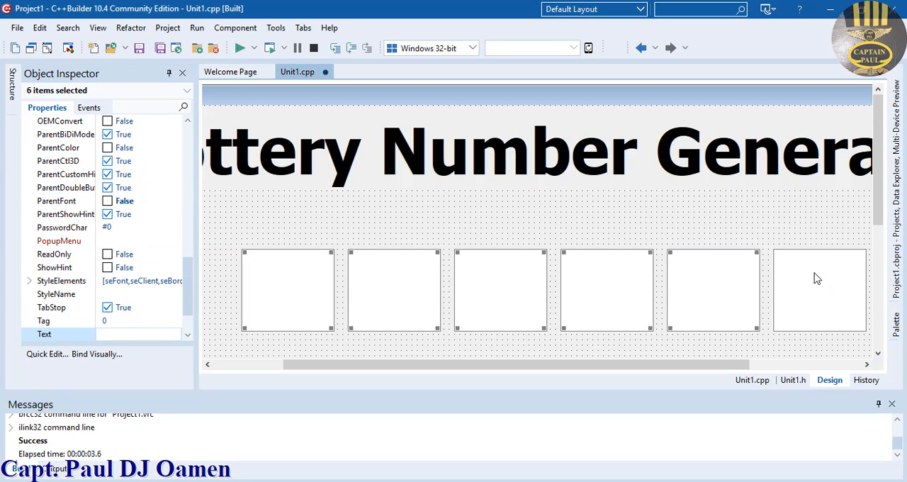
click(715, 231)
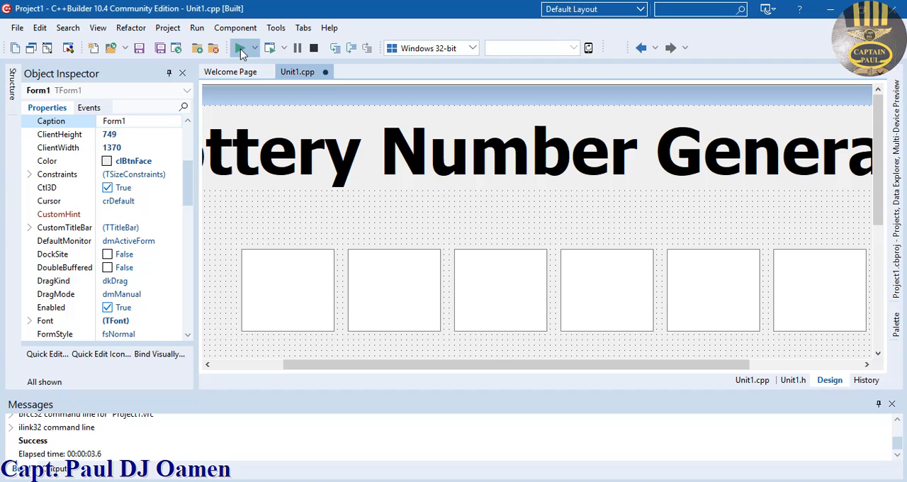
Run the form, test Generate Number, then reopen the Button1Click handler code
click(241, 54)
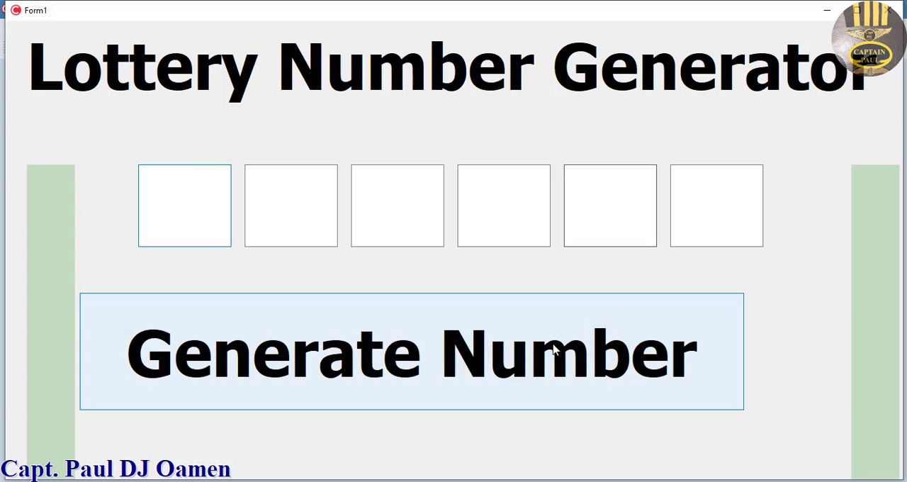
click(555, 347)
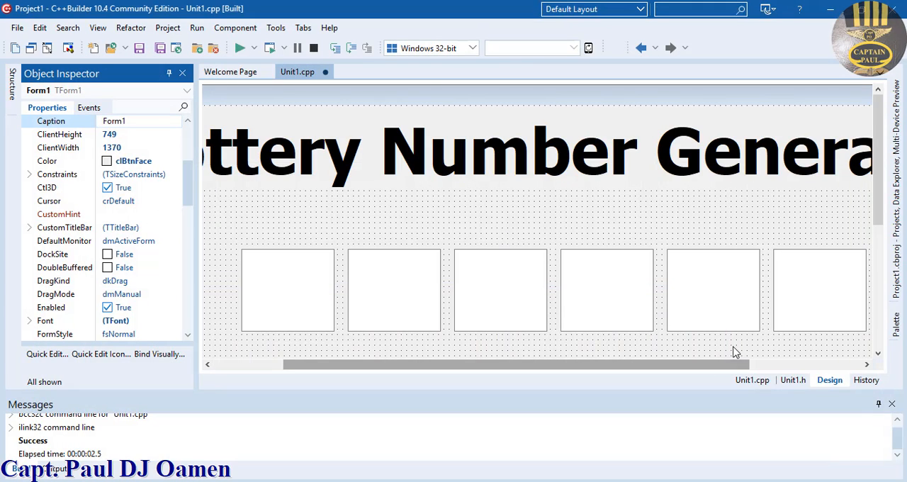
drag(882, 186, 879, 285)
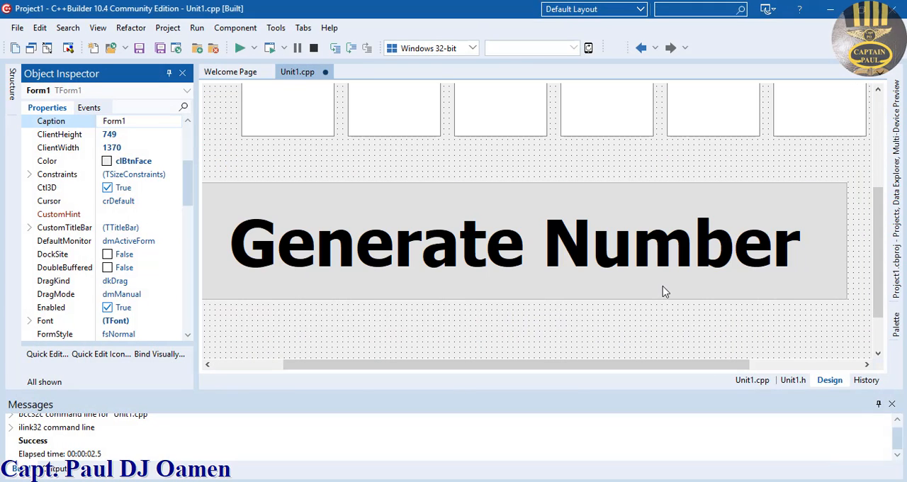
double_click(662, 287)
Copy the Edit1 assignment line and paste five copies of it below
drag(455, 183, 263, 195)
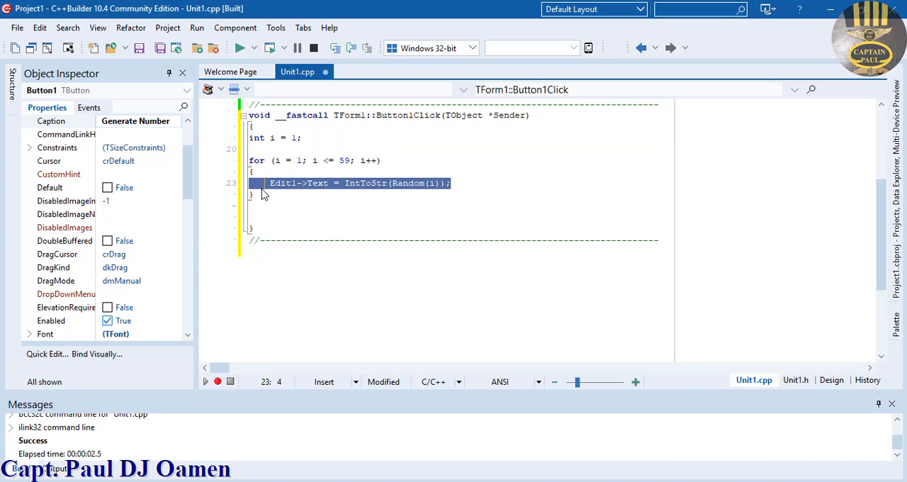
click(452, 173)
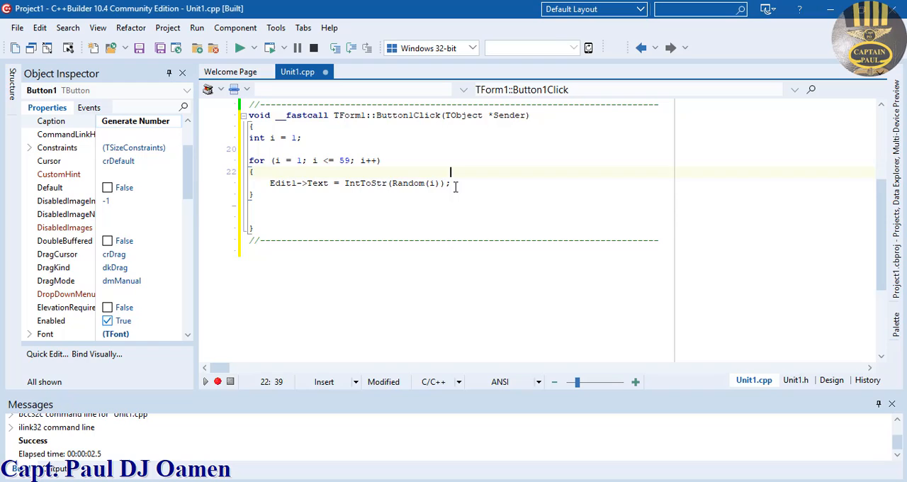
click(456, 183)
key(Return)
text(Edit1->Text = IntToStr(Random(i));)
key(Return)
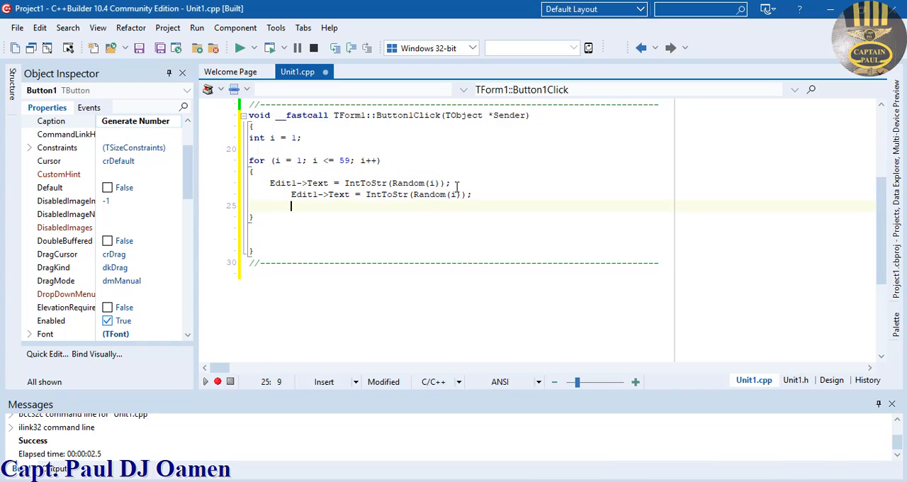
text(Edit1->Text = IntToStr(Random(i));)
key(Return)
text(Edit1->Text = IntToStr(Random(i));)
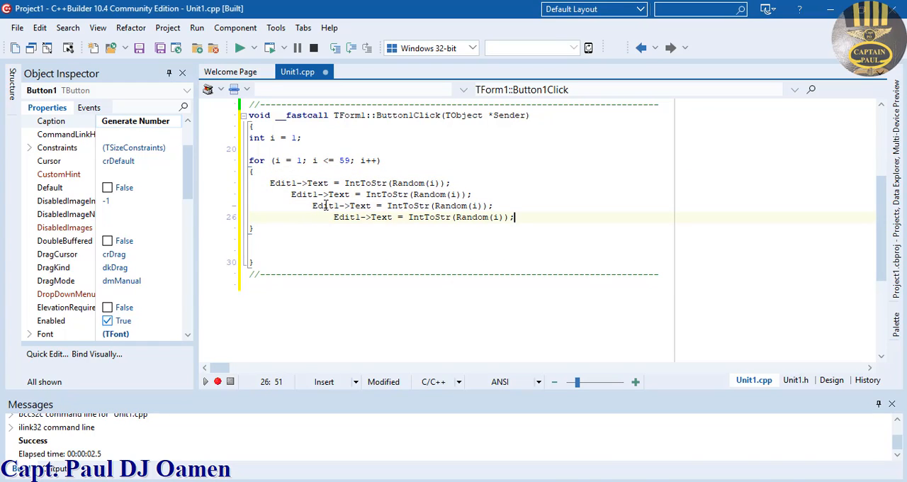
key(Return)
text(Edit1->Text = IntToStr(Random(i));)
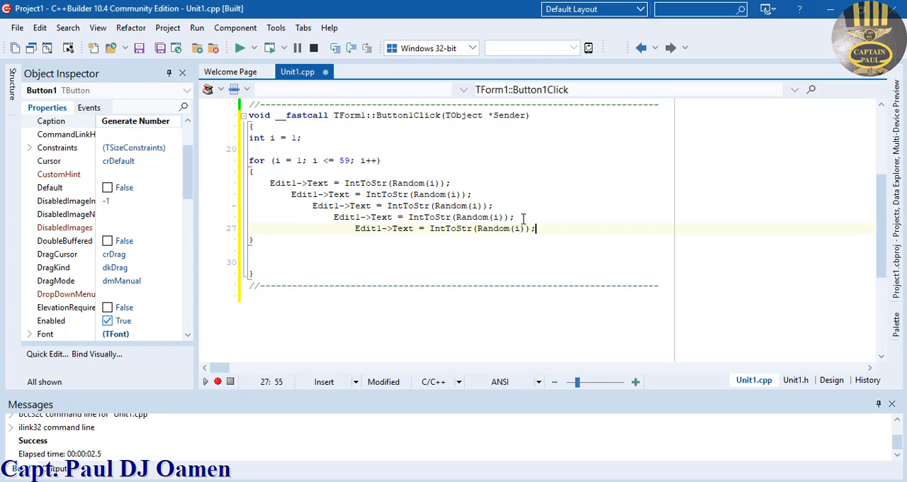
key(Return)
text(Edit1->Text = IntToStr(Random(i));)
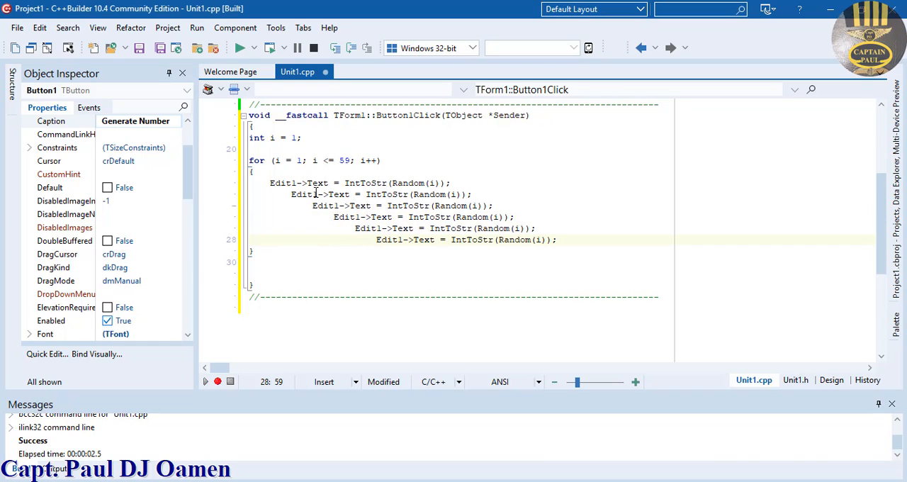
Renumber the copies to Edit2 through Edit6
click(314, 195)
text(2)
drag(341, 205, 399, 241)
text(3)
text(4)
click(381, 228)
text(5)
text(6)
Remove the extra leading indent from the Edit2 to Edit6 lines
click(291, 196)
key(BackSpace)
key(BackSpace)
key(BackSpace)
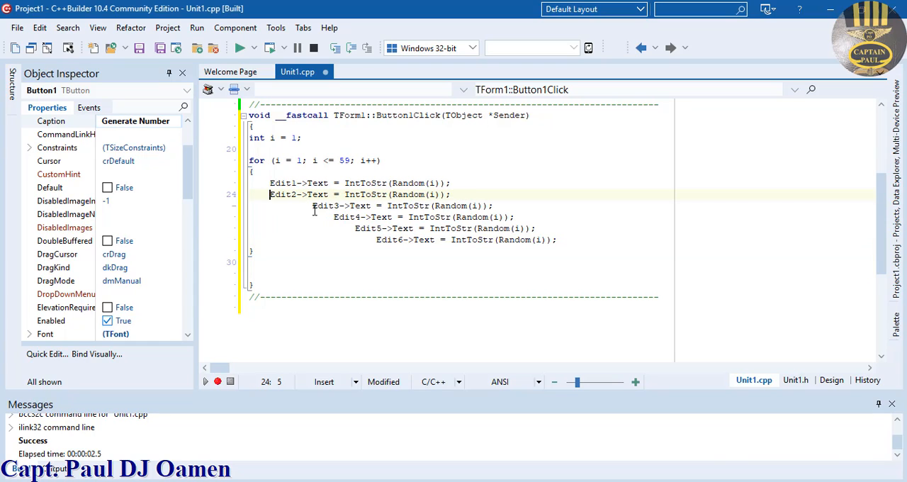
click(314, 211)
key(BackSpace)
key(BackSpace)
key(BackSpace)
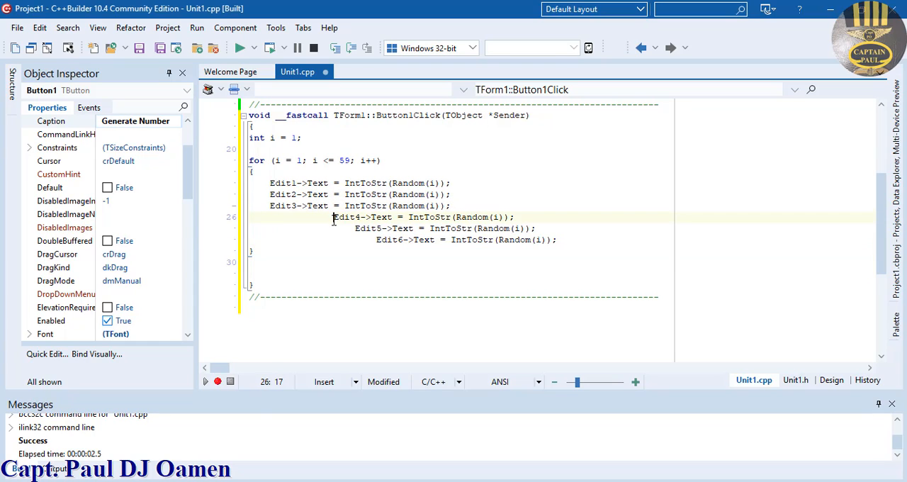
key(BackSpace)
key(BackSpace)
key(BackSpace)
click(355, 230)
key(BackSpace)
key(BackSpace)
key(BackSpace)
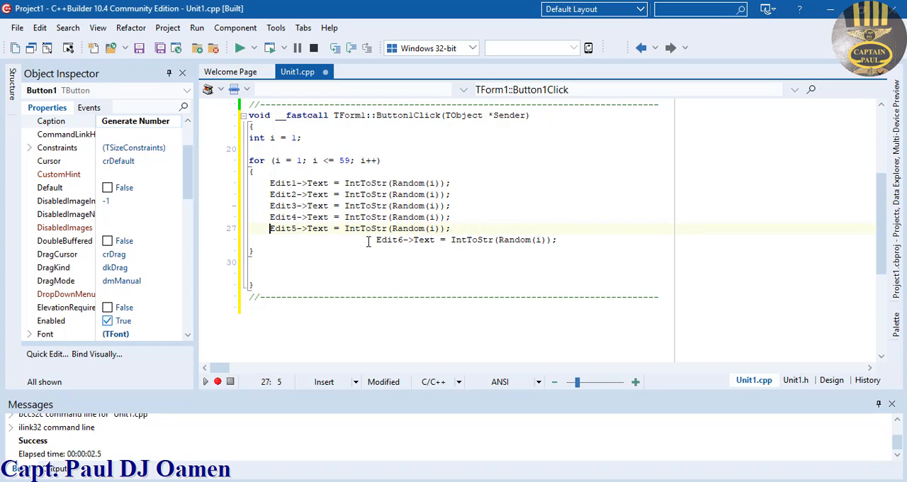
click(376, 240)
key(BackSpace)
key(BackSpace)
key(BackSpace)
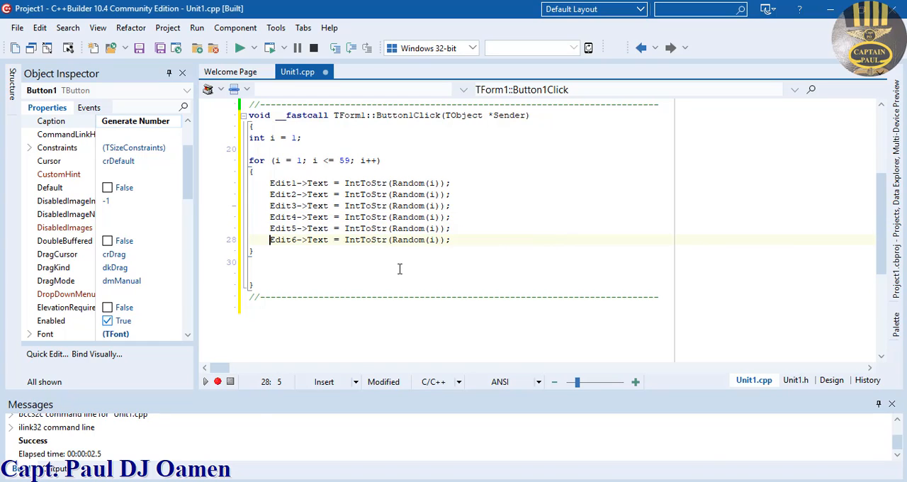
Indent the int declaration, the for line and both loop braces by one Tab
click(250, 140)
key(Tab)
click(252, 160)
key(Tab)
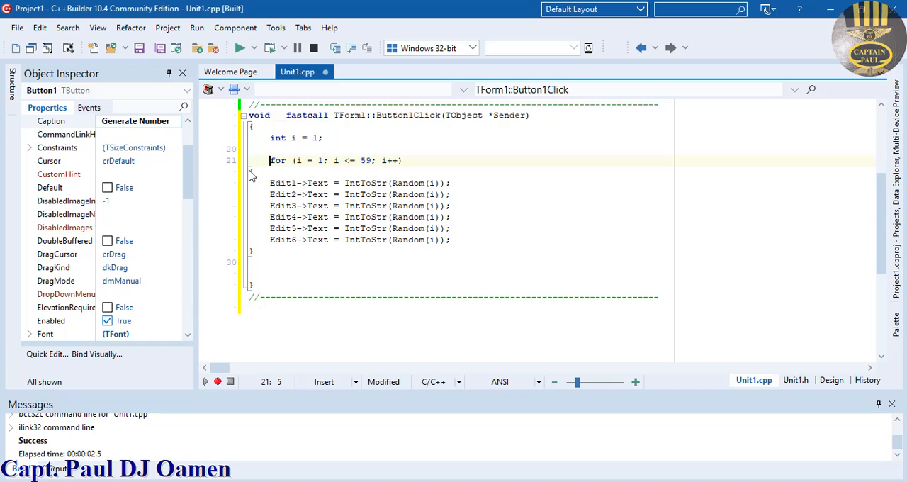
click(250, 176)
key(Tab)
text({)
key(Tab)
Indent the six Edit assignment lines one level inside the loop
click(269, 184)
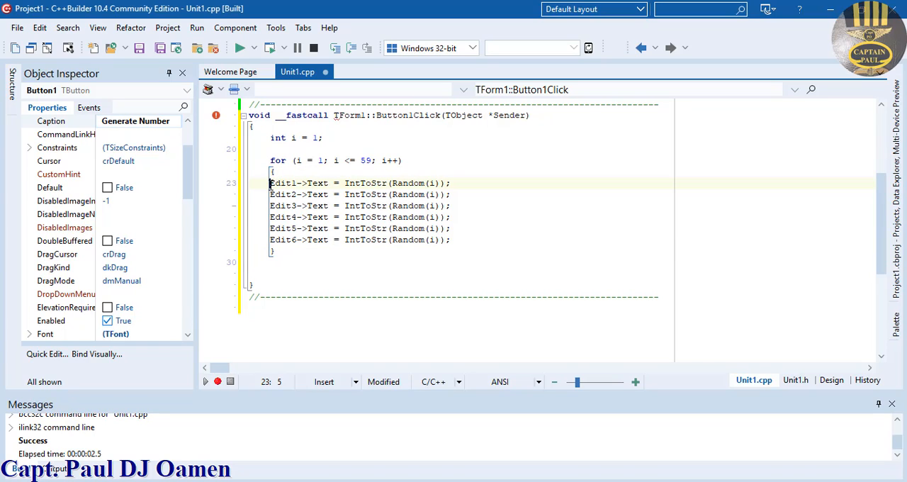
key(Tab)
click(270, 195)
key(Tab)
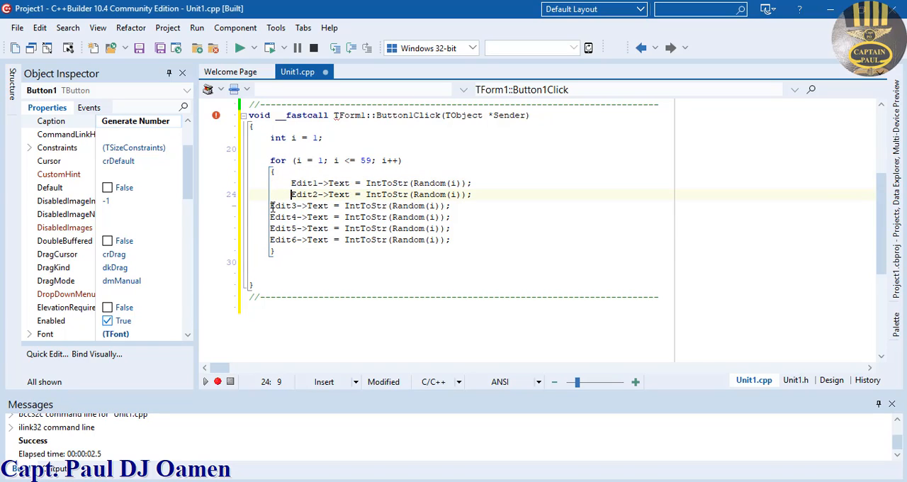
click(270, 206)
key(Tab)
click(270, 217)
key(Tab)
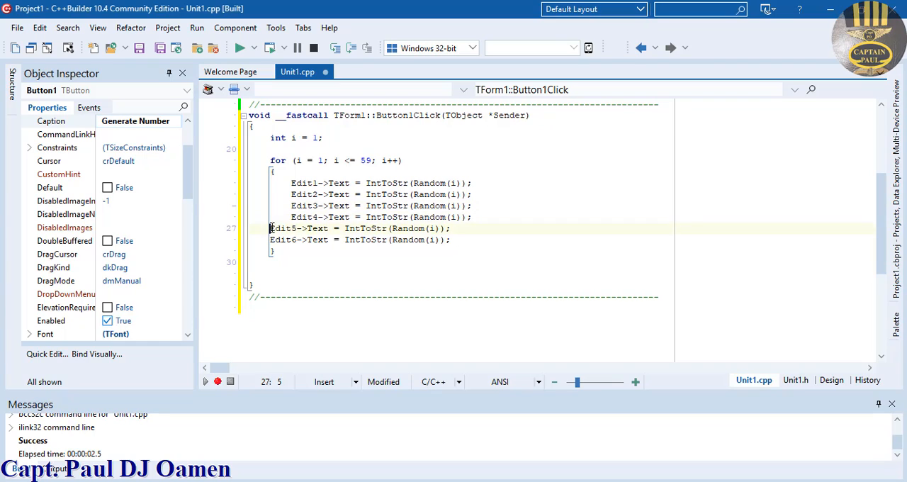
key(Tab)
click(272, 239)
key(Tab)
click(360, 273)
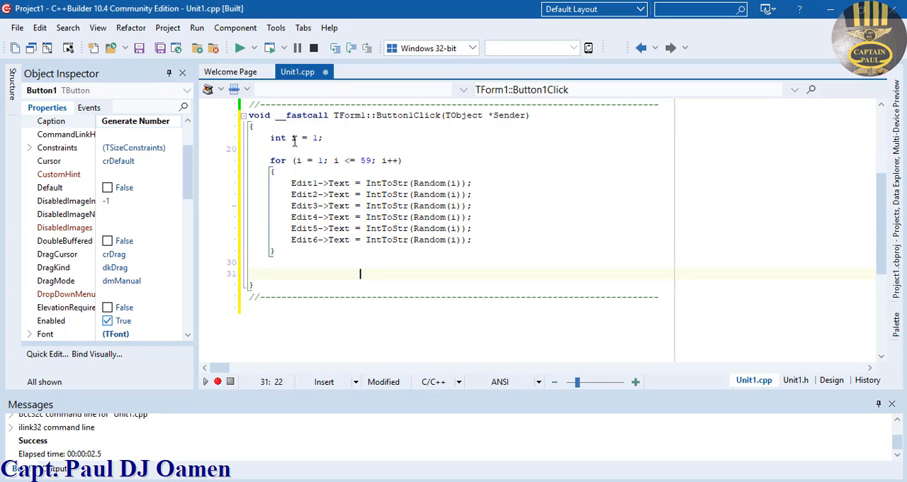
Run the app to generate six numbers, then close the running Form1 window
click(239, 48)
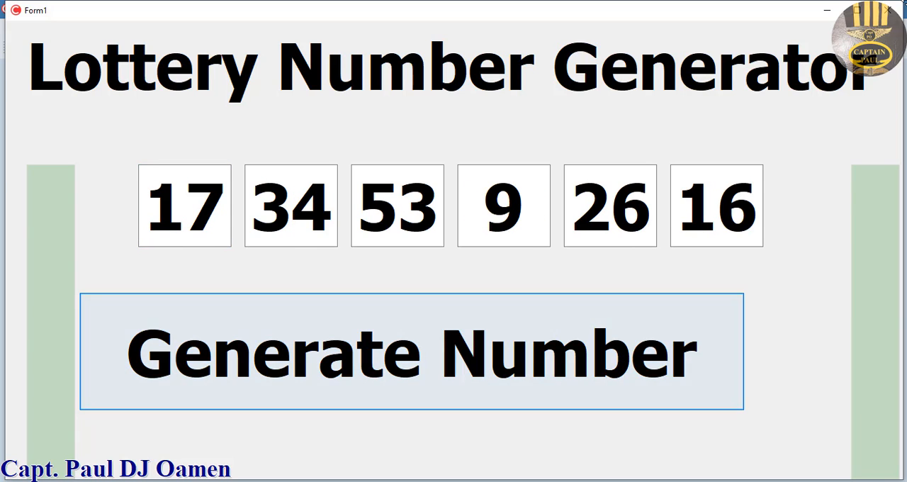
click(894, 15)
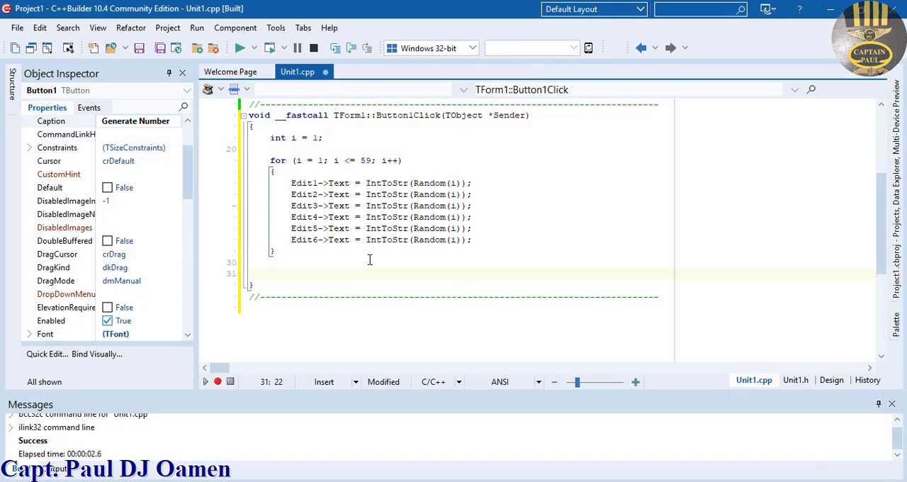
Save All, creating and entering a new Lottery folder under Projects for the unit
click(17, 30)
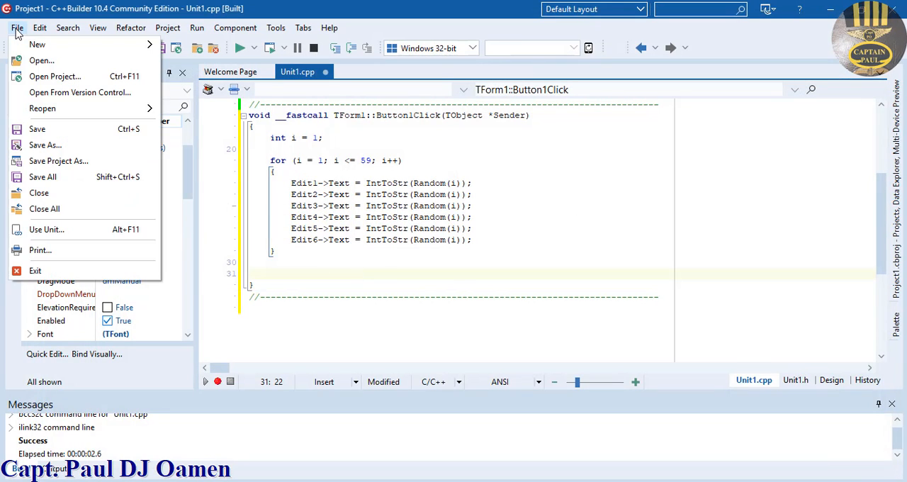
click(28, 177)
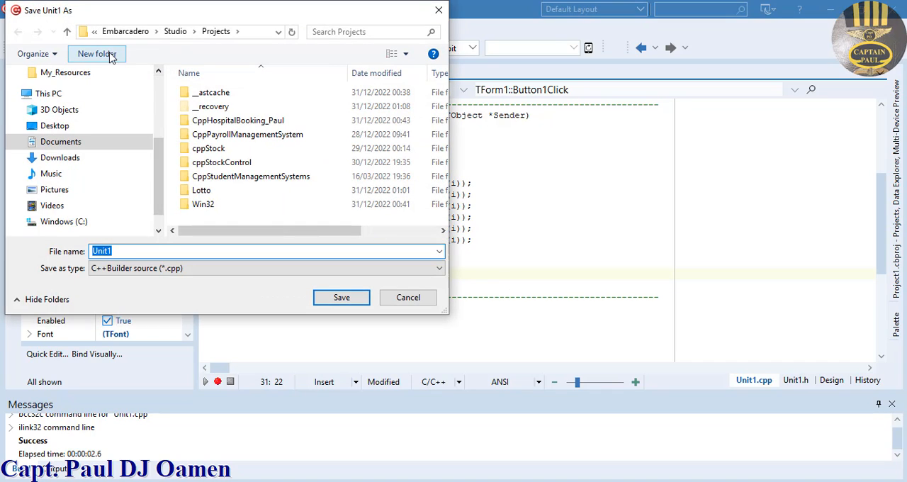
click(97, 53)
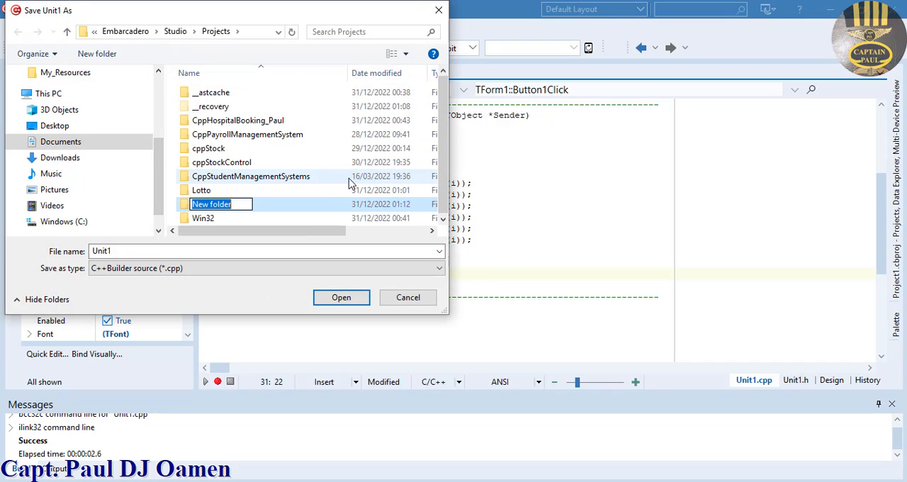
text(Letter)
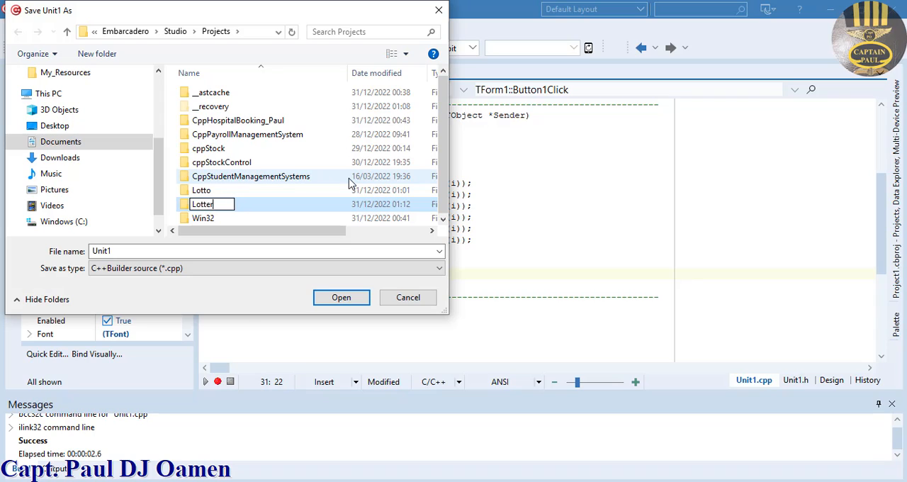
text(y)
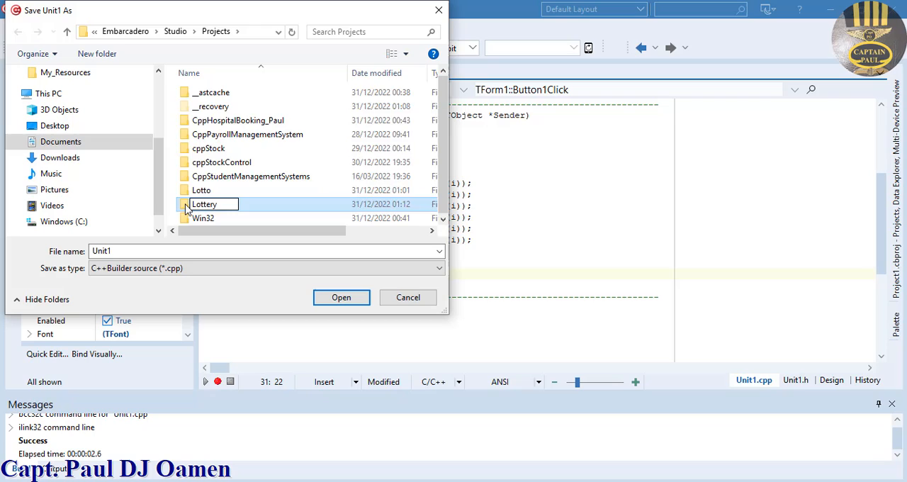
double_click(190, 207)
double_click(141, 249)
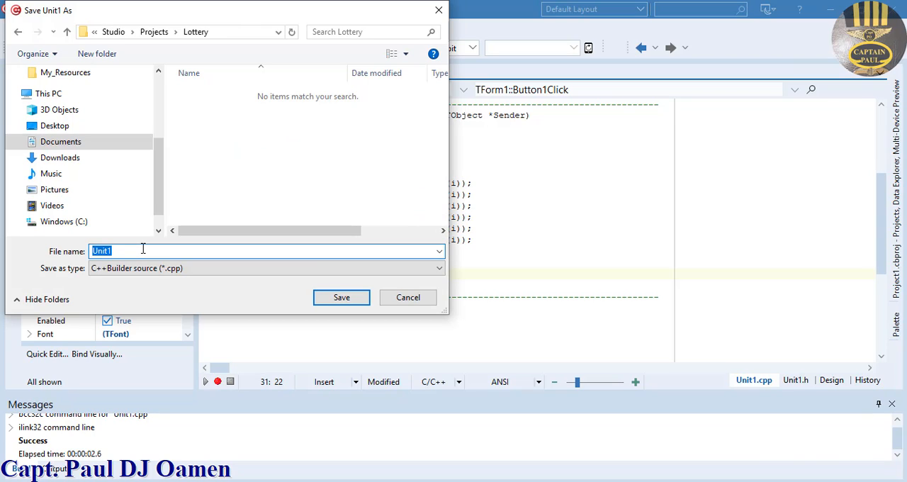
text(Lott)
text(ery_s)
Save the unit as Lottery_s, then the precompiled header as Lottery_u
click(342, 297)
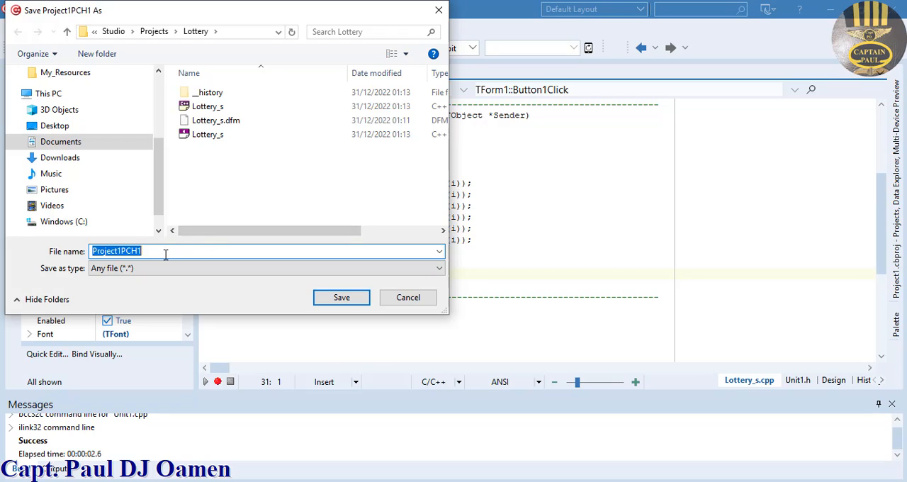
click(212, 134)
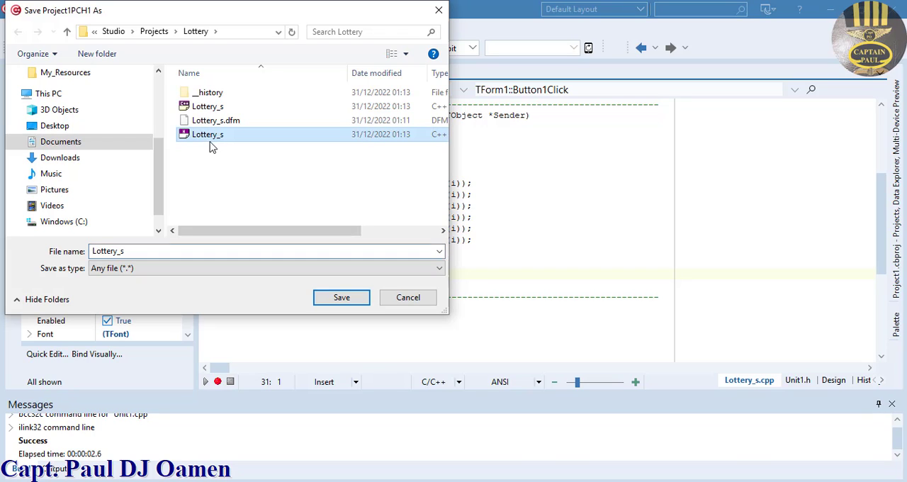
click(139, 251)
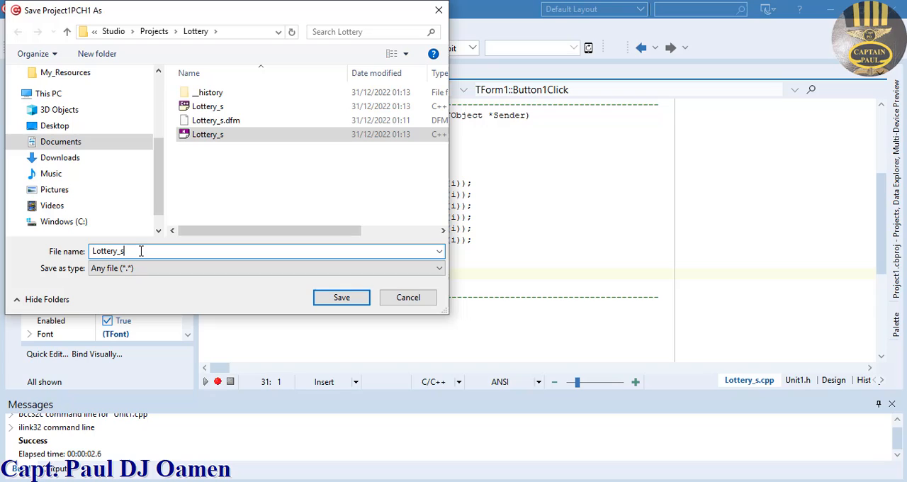
key(BackSpace)
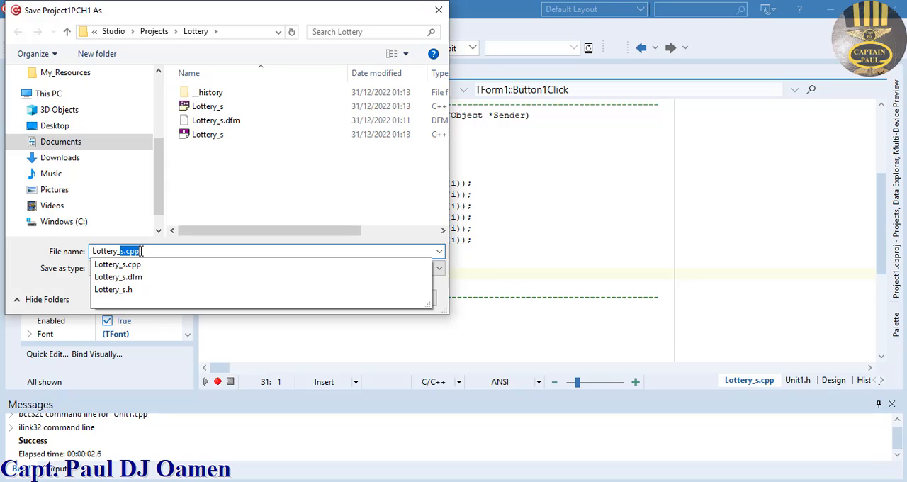
text(U)
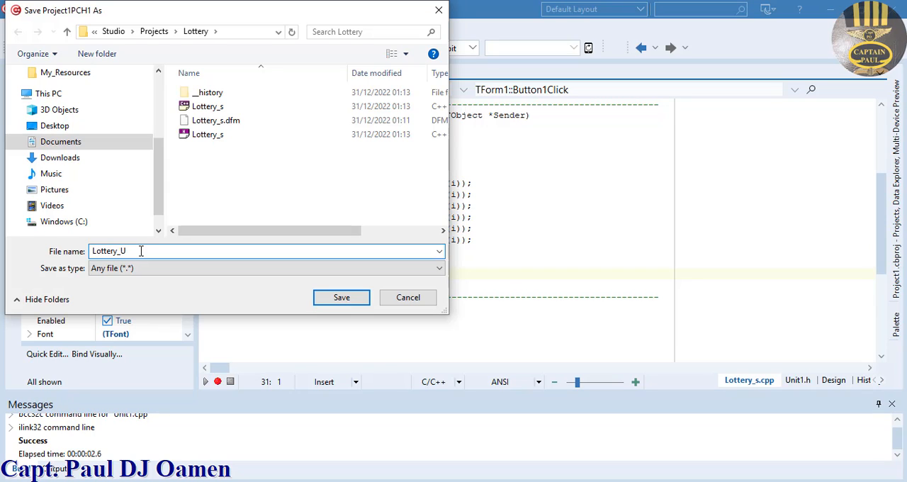
key(BackSpace)
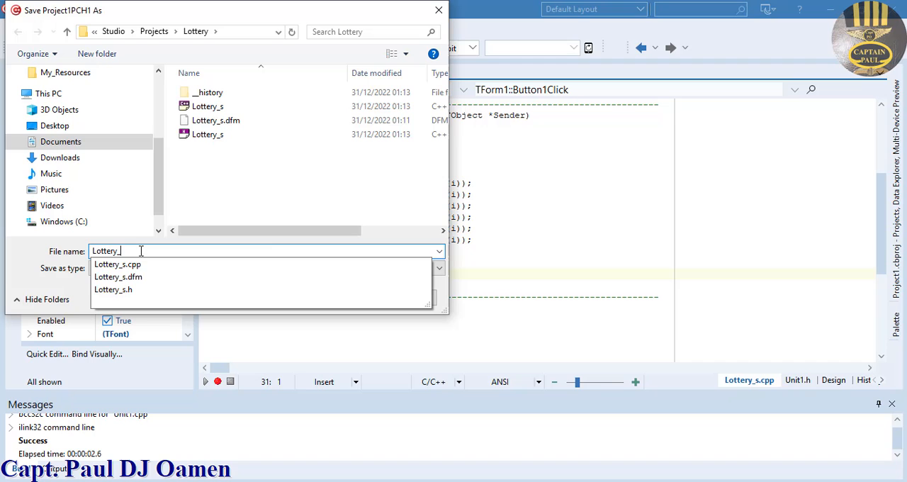
click(47, 299)
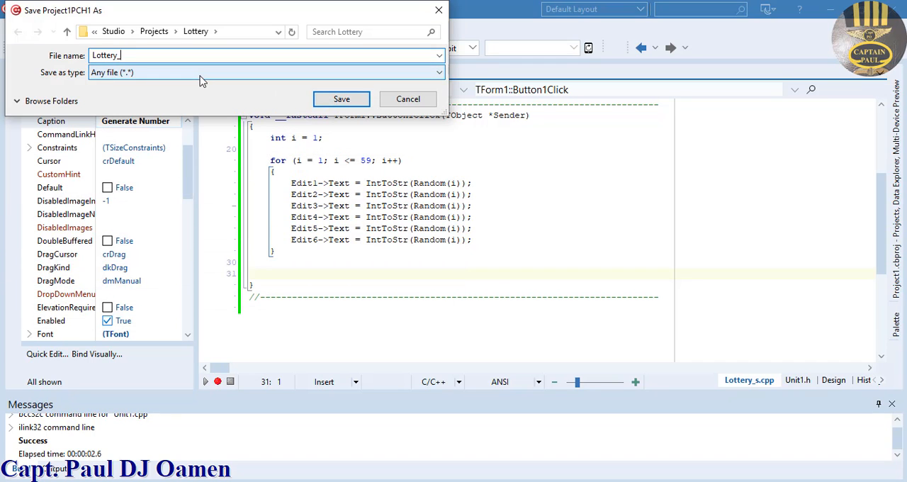
text(u)
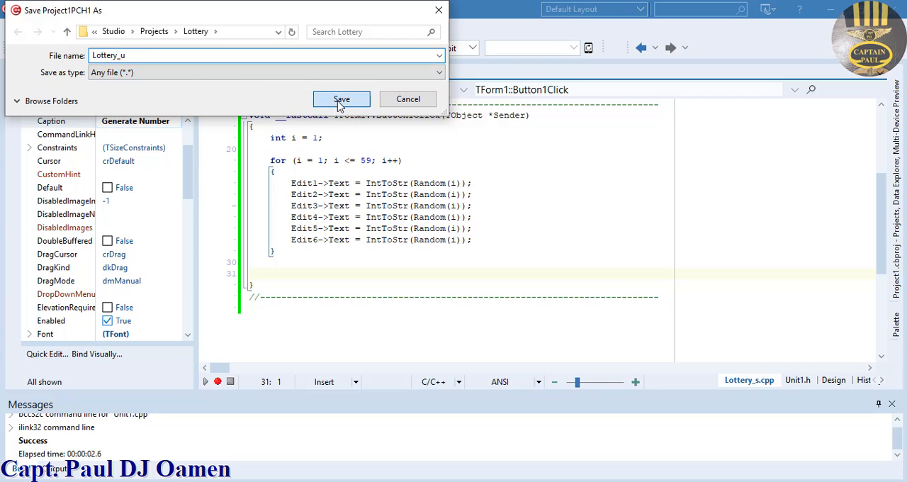
click(341, 99)
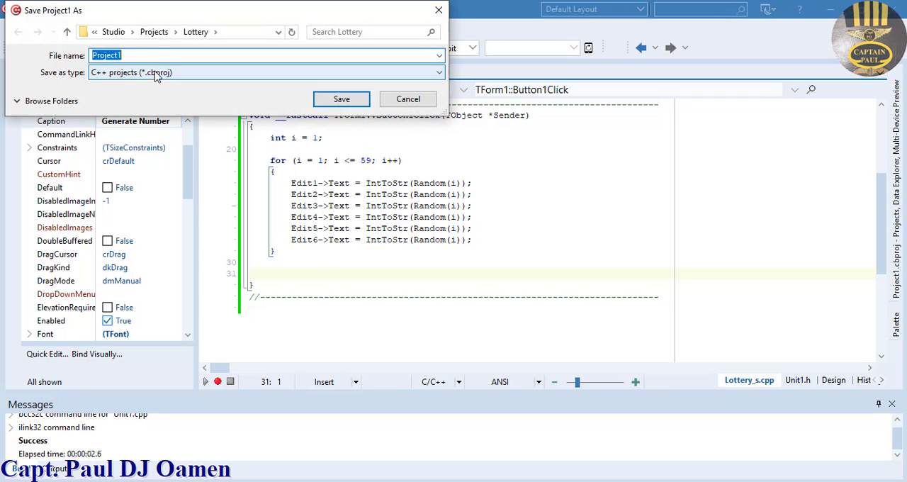
Save the project file as Lottery_p
click(149, 55)
drag(150, 56, 99, 55)
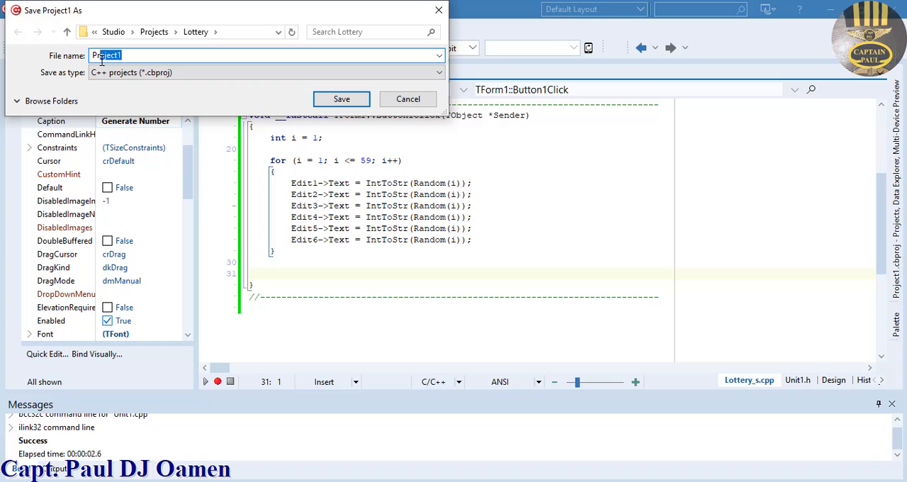
text(Lottery_s.cp)
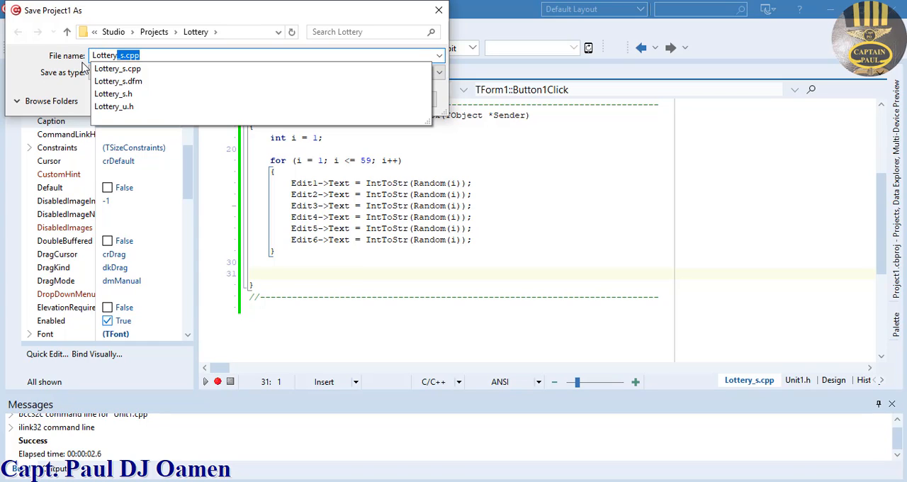
text(p)
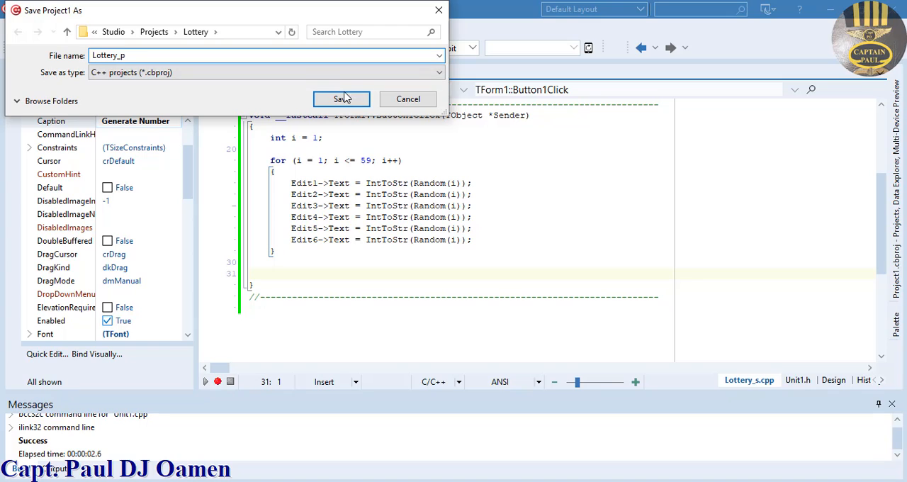
click(341, 100)
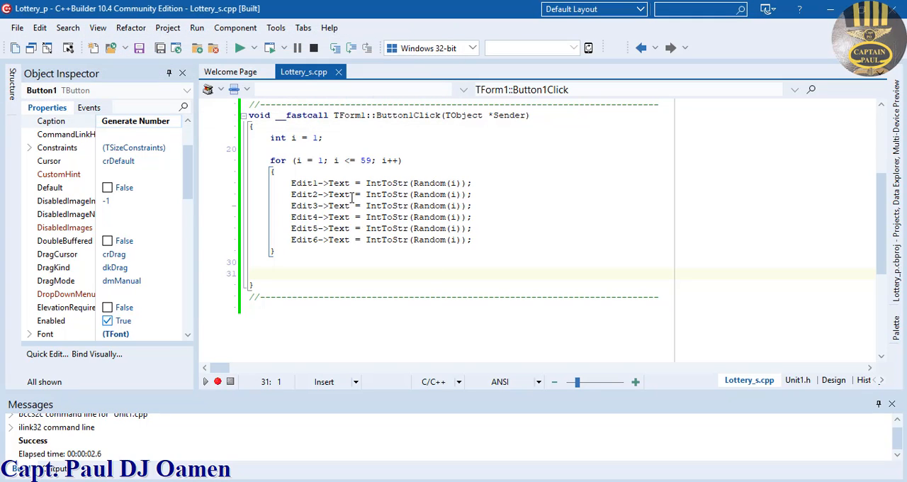
Build and run Lottery_p, check six random numbers appear, then close Form1
click(240, 47)
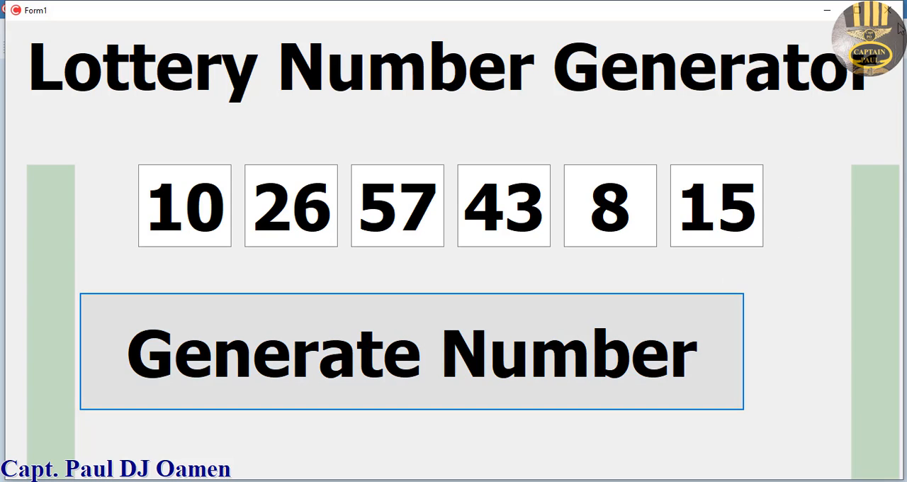
click(889, 10)
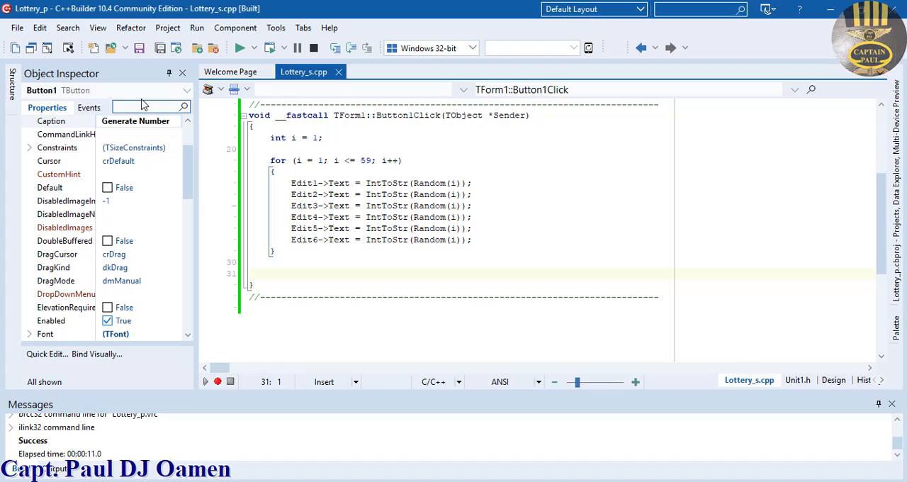
In the designer, unpin the Object Inspector and nudge the Generate Number button slightly right
click(841, 383)
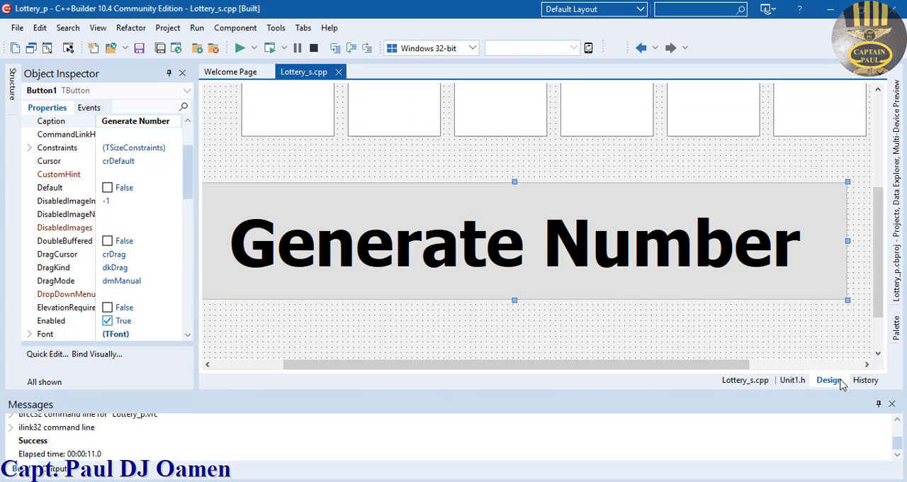
drag(782, 277, 816, 297)
drag(882, 300, 889, 218)
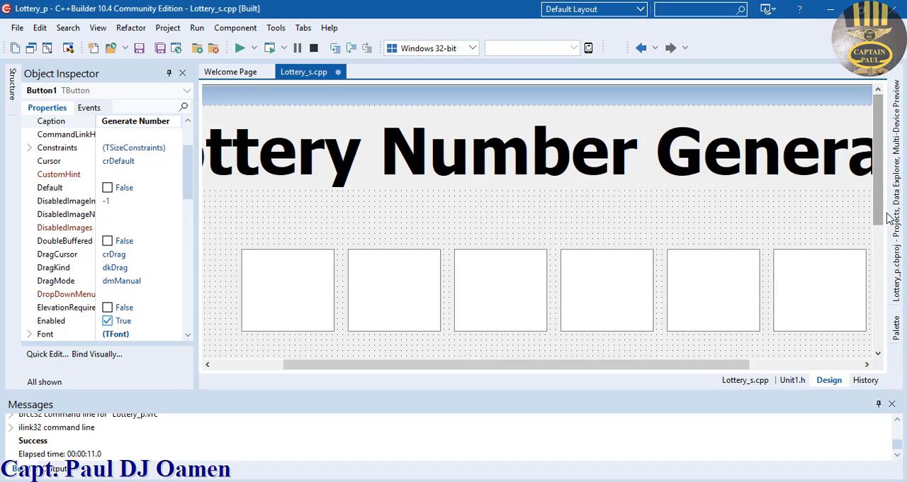
drag(696, 371, 624, 371)
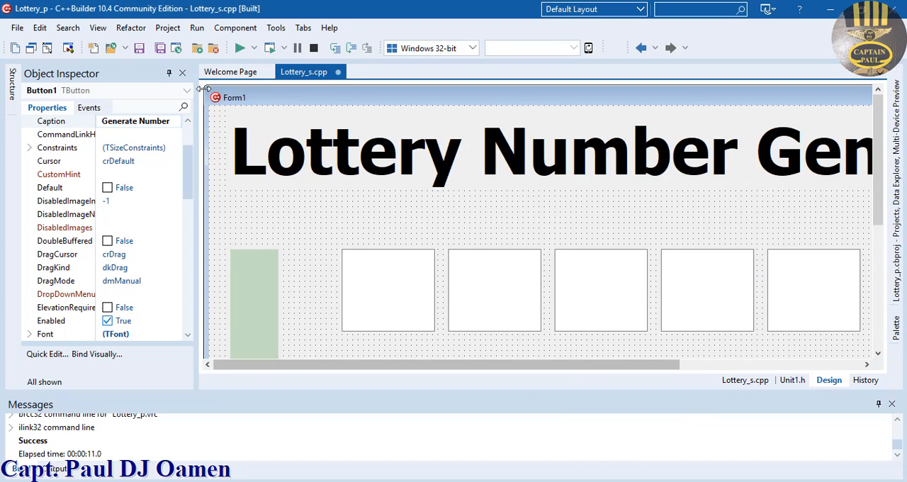
click(168, 73)
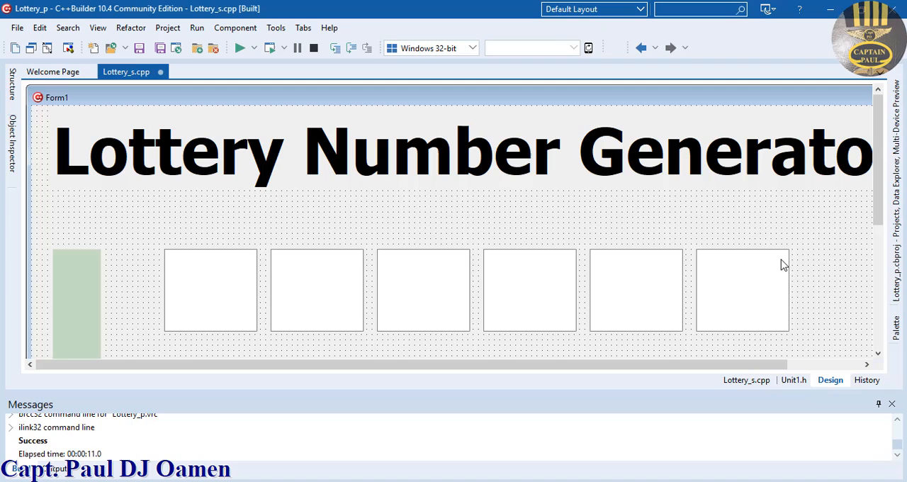
drag(884, 191, 882, 263)
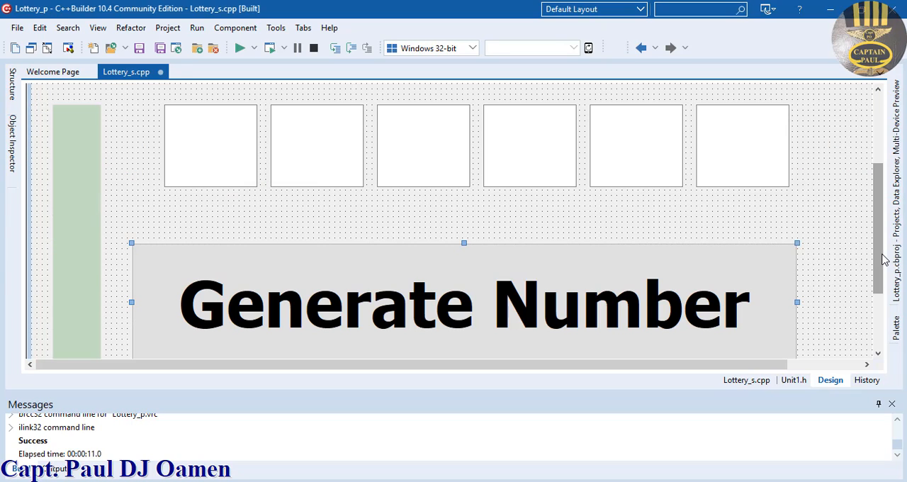
drag(745, 303, 759, 301)
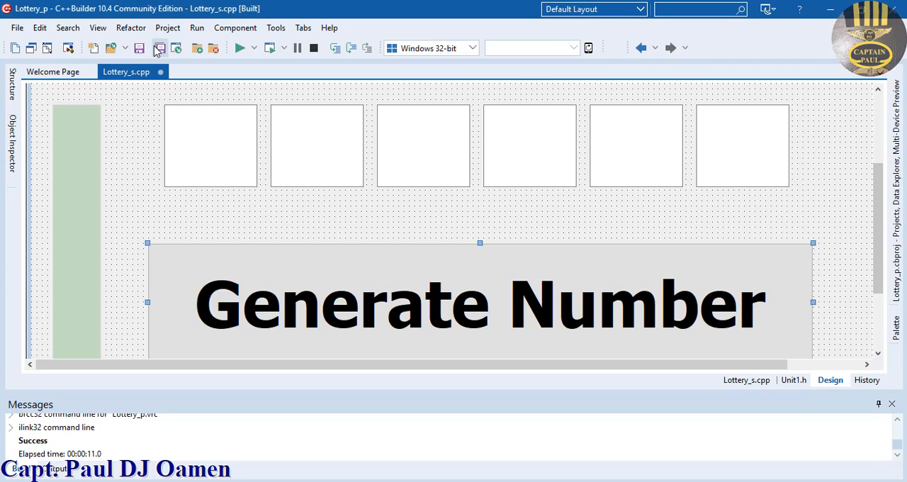
Save the changed unit and compile and run the project
click(138, 48)
click(239, 47)
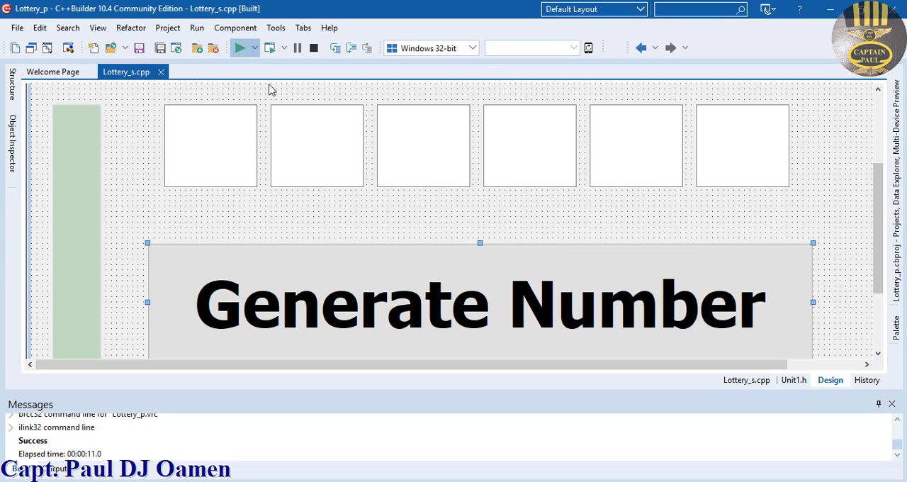